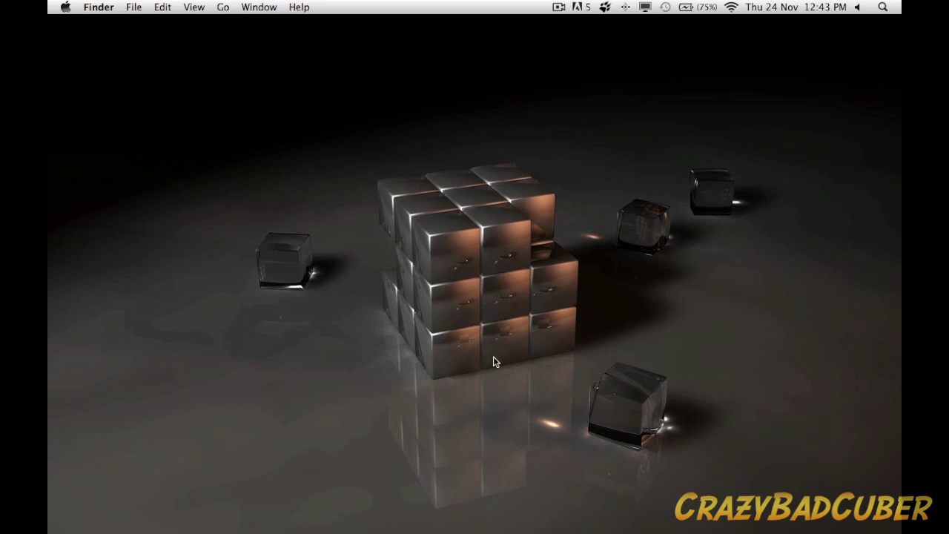
- Open Motion and draw a white rectangle that fills the entire canvas
mouse_move(454, 532)
click(454, 505)
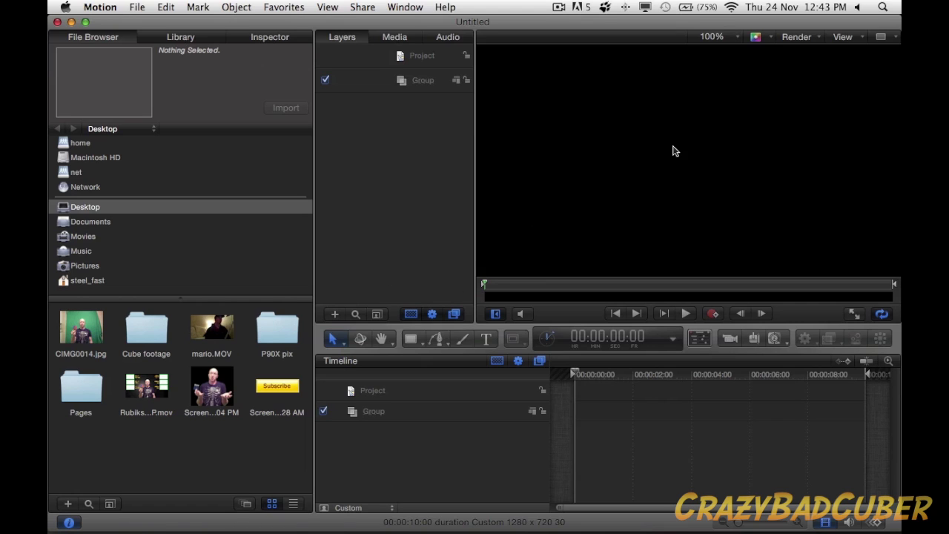
key(shift+z)
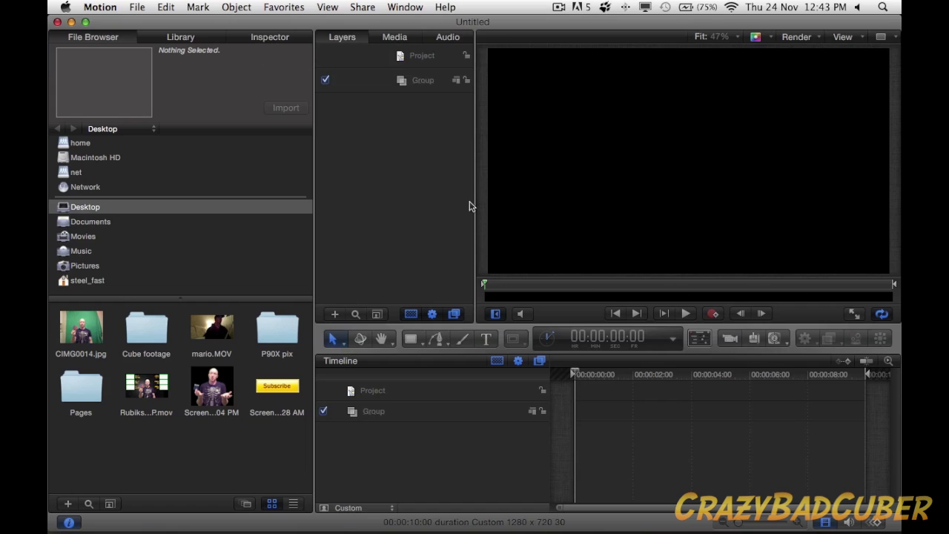
click(412, 339)
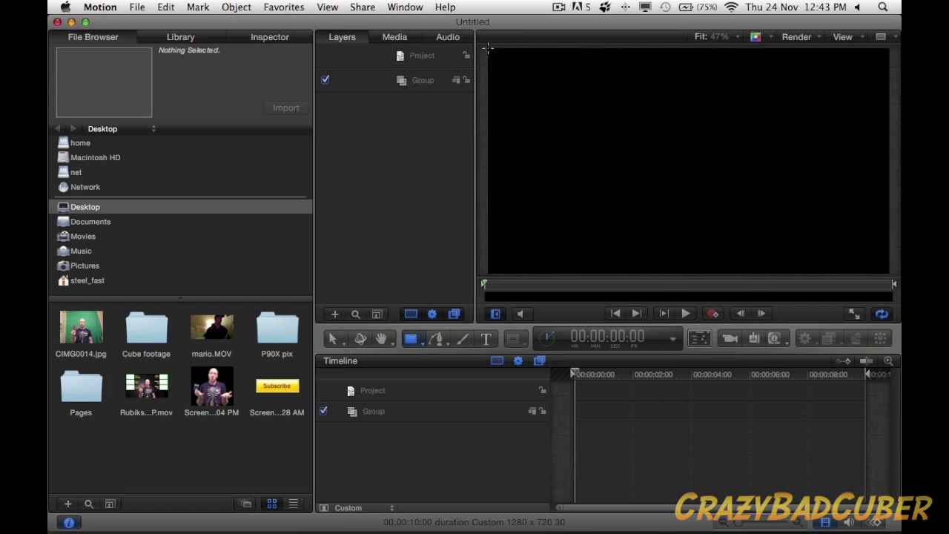
drag(520, 62, 891, 273)
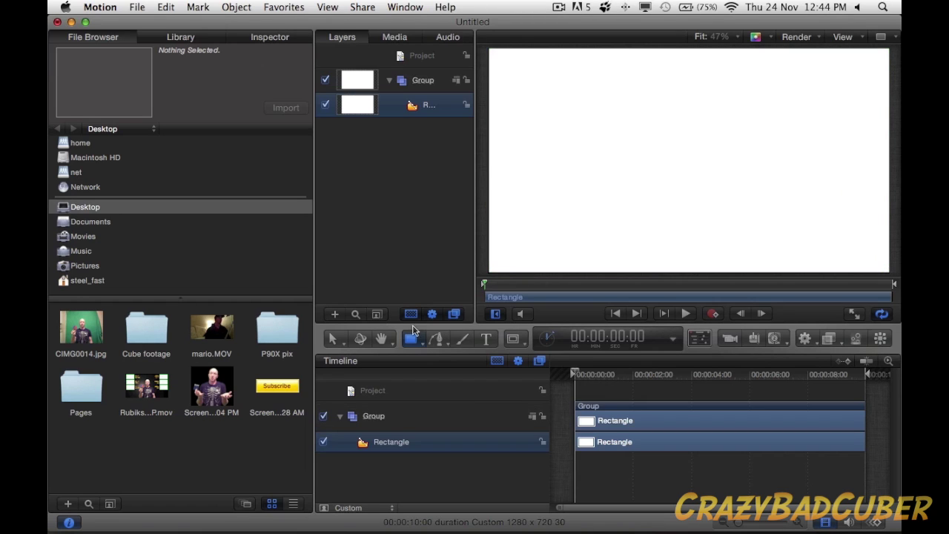
- Scale the rectangle down in the upper-right area of the canvas and place a duplicate of it directly to its left
click(332, 338)
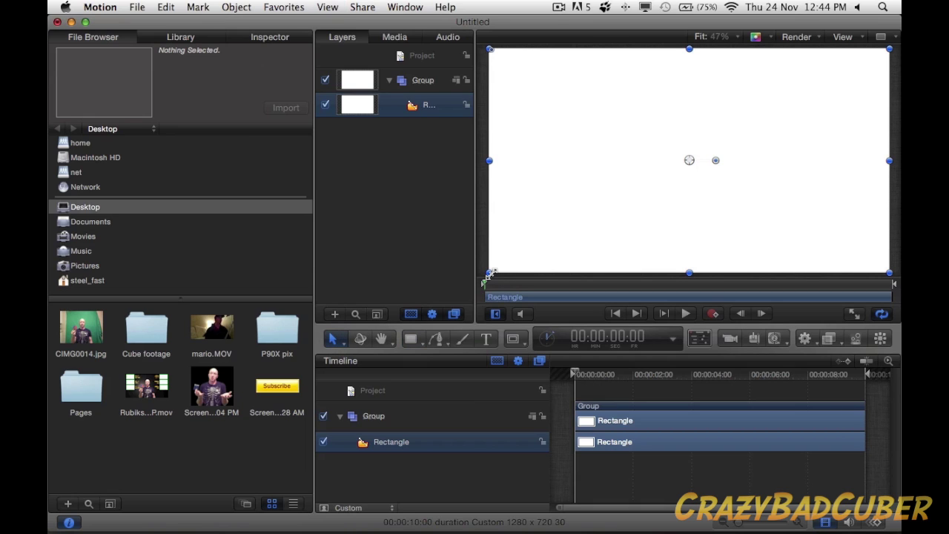
drag(489, 272, 630, 195)
drag(690, 158, 697, 159)
drag(792, 130, 660, 100)
key(super+d)
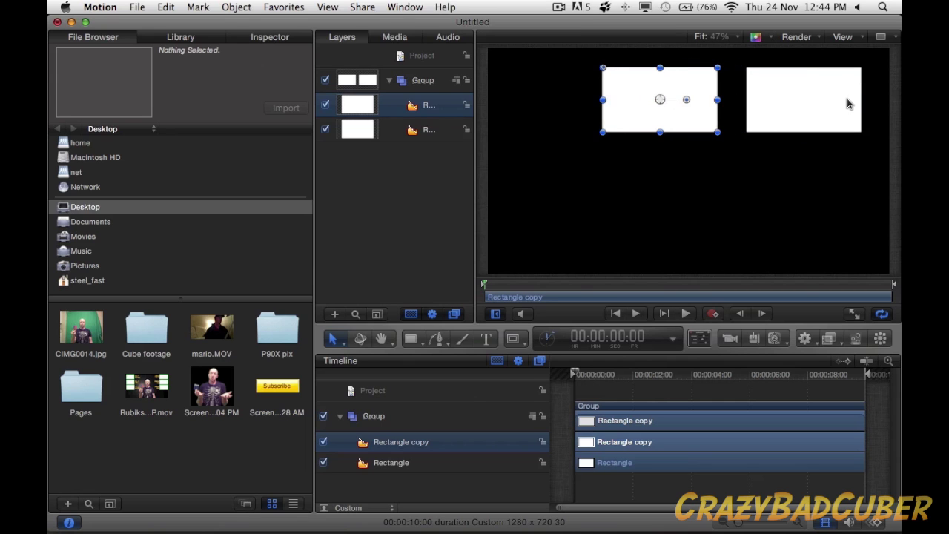
- Fill the original rectangle with bright green and feather its edges outward into a soft glow
click(849, 104)
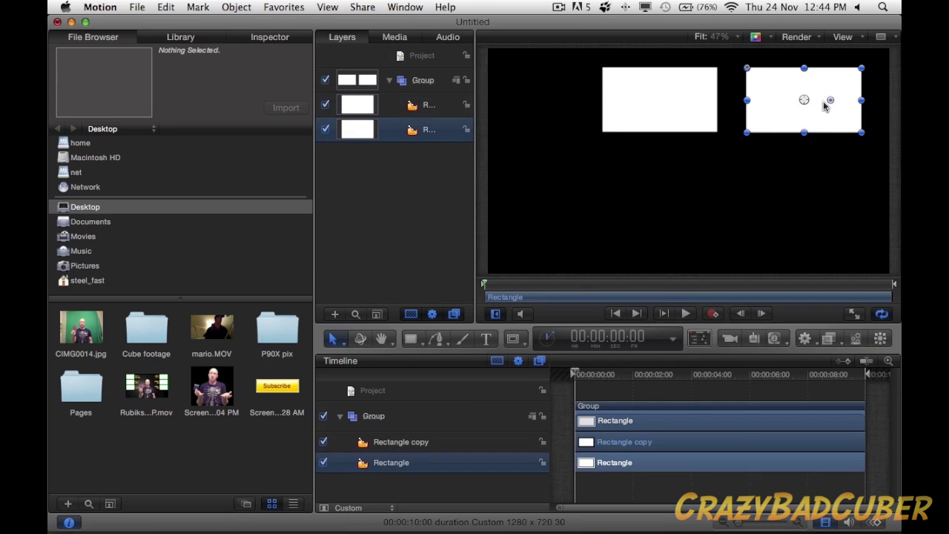
click(259, 39)
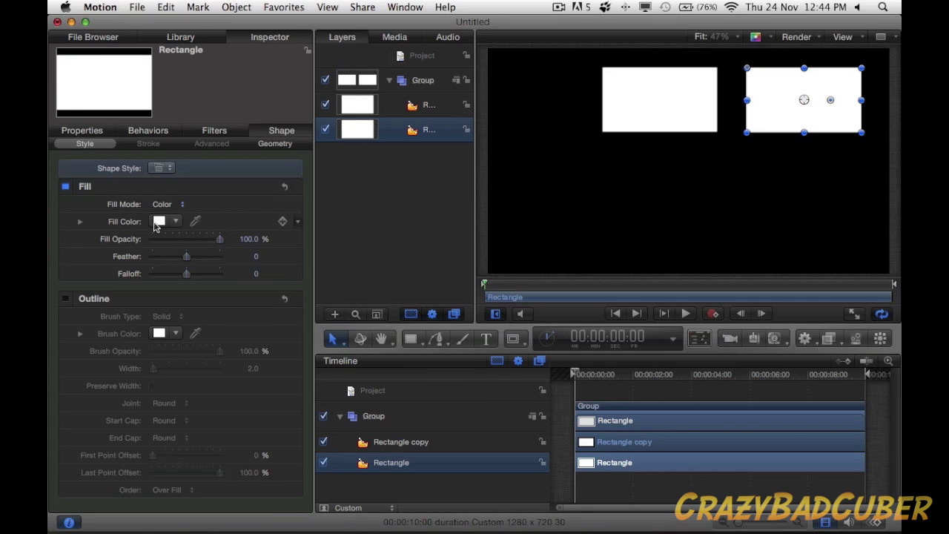
click(155, 224)
click(316, 257)
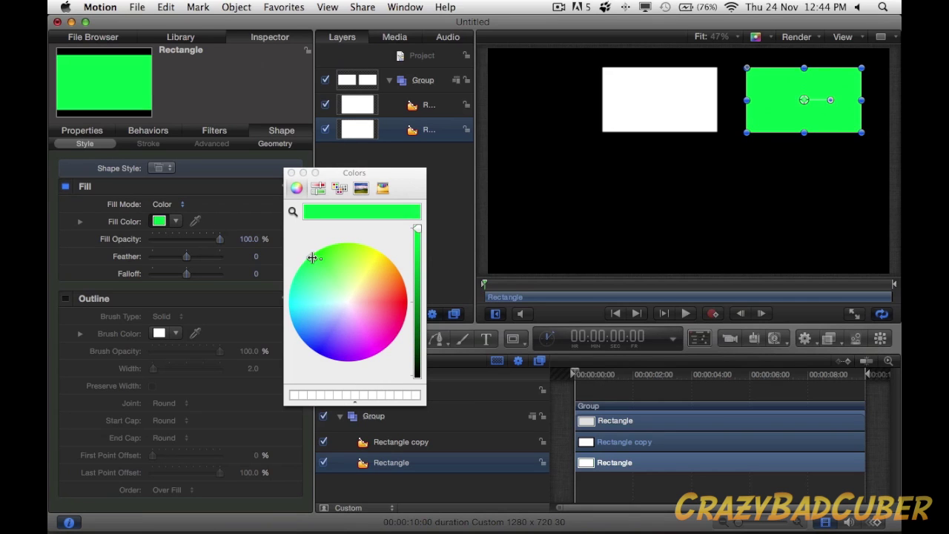
click(290, 171)
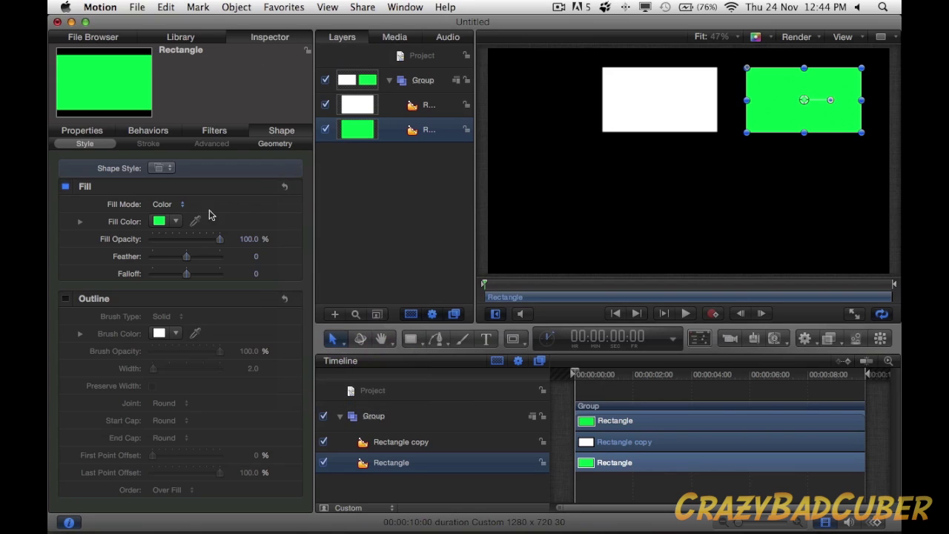
drag(186, 257, 236, 259)
click(416, 206)
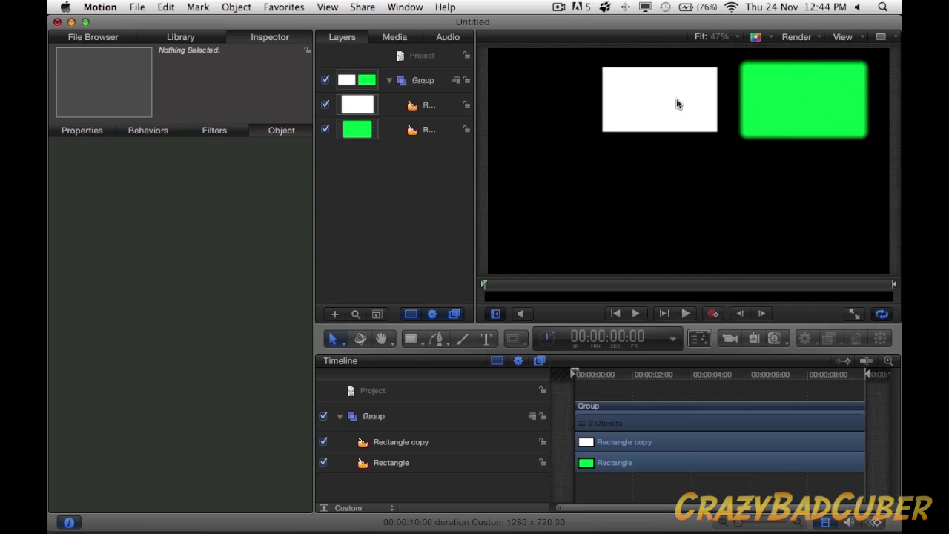
- Centre the white rectangle copy over the green one at about X 367, Y 191 px, leaving an even green border
drag(667, 99, 806, 102)
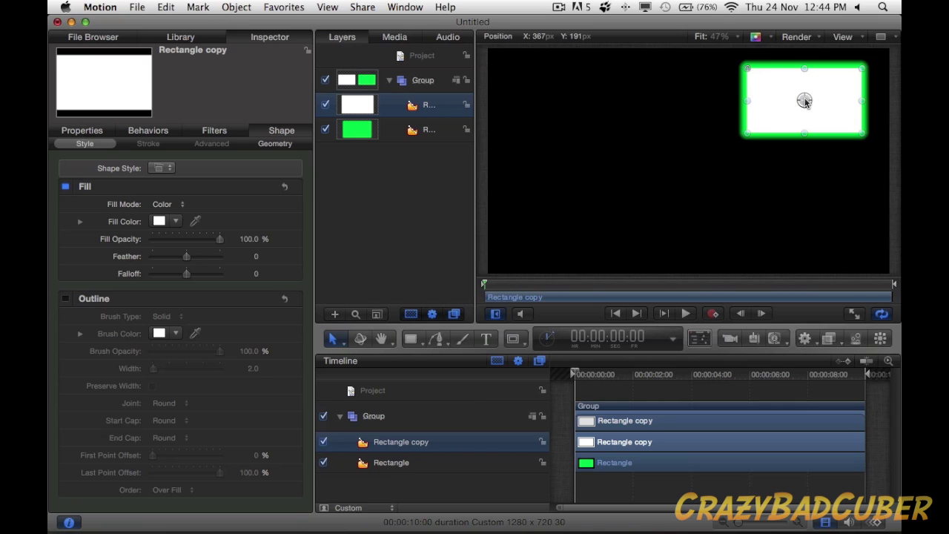
drag(806, 102, 805, 101)
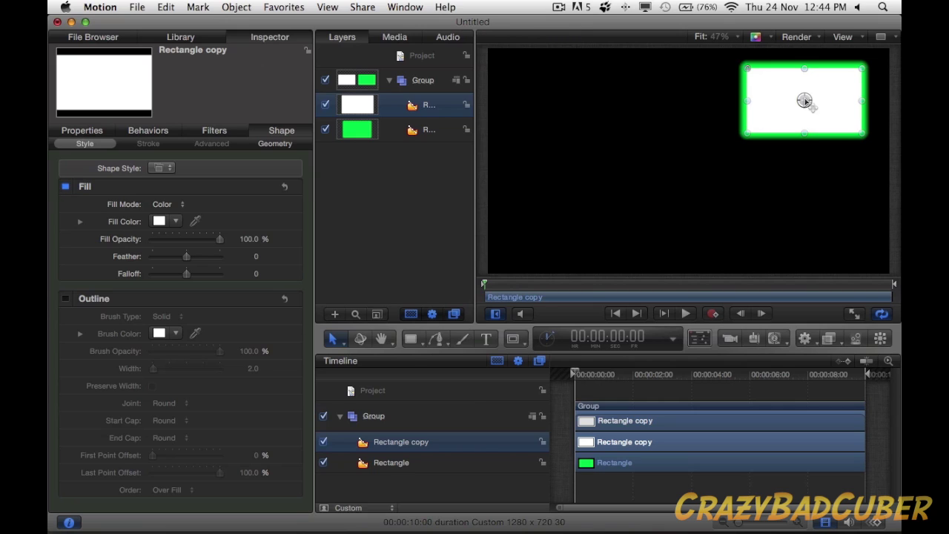
click(481, 169)
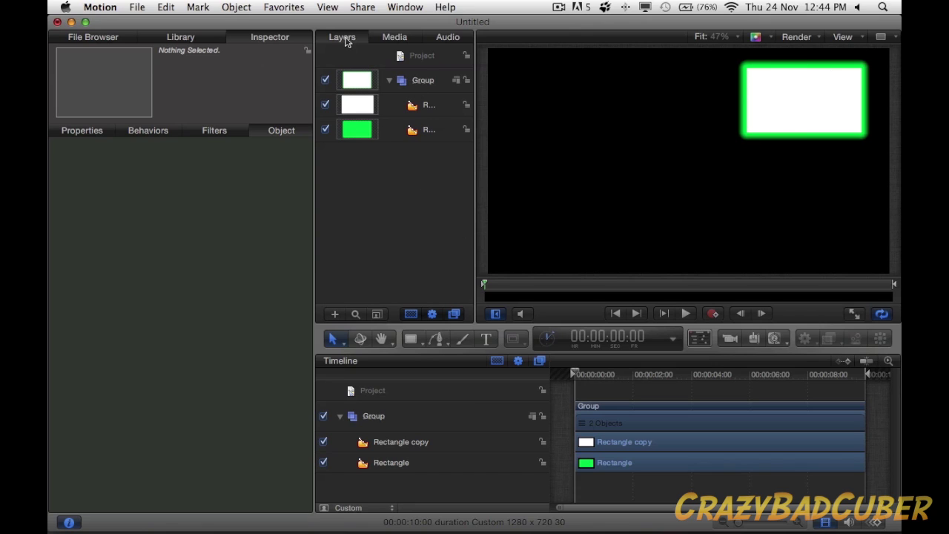
- Duplicate the group with both rectangles and move the original group straight down below the copy
drag(400, 175, 420, 85)
click(417, 164)
click(389, 80)
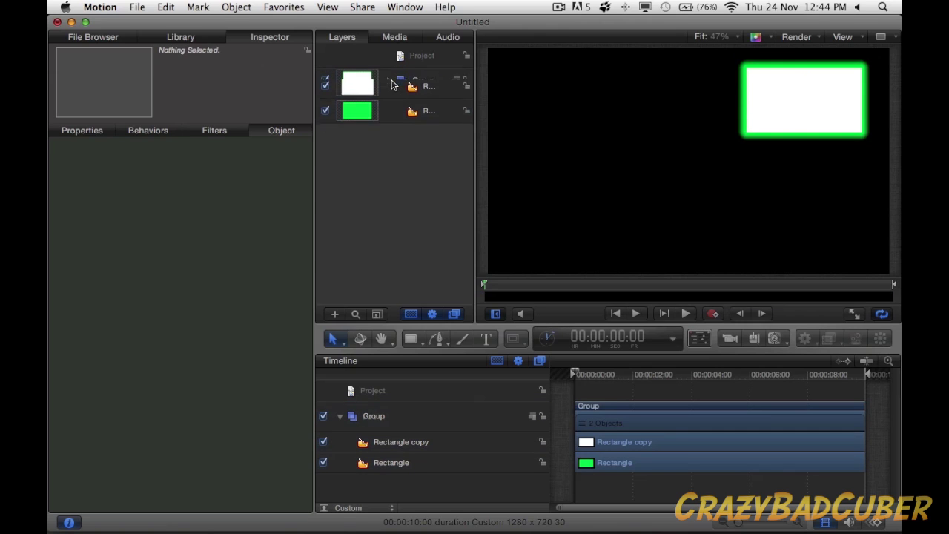
click(423, 83)
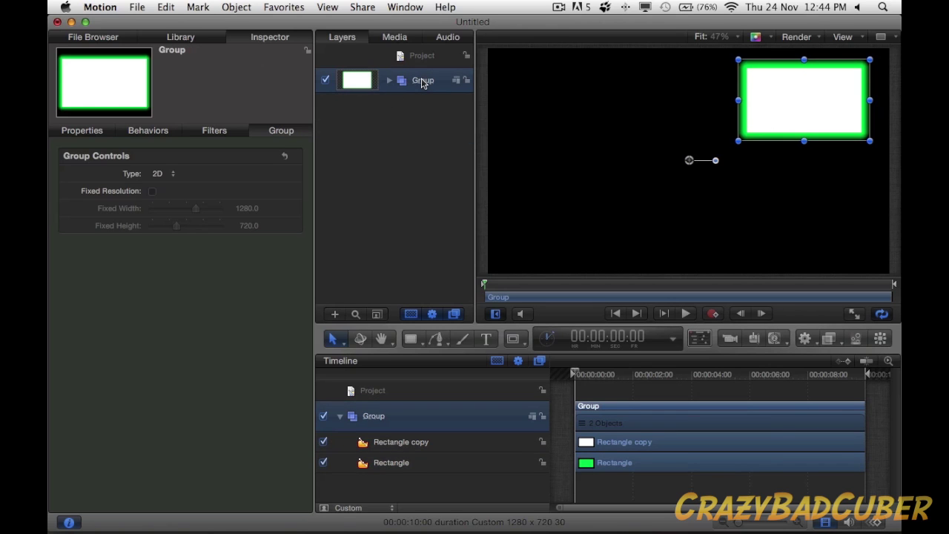
key(super+d)
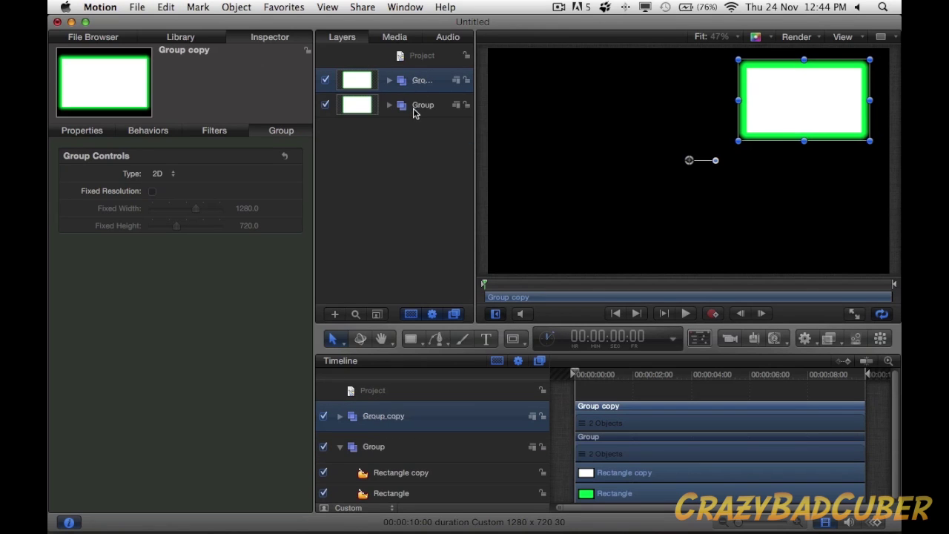
click(421, 108)
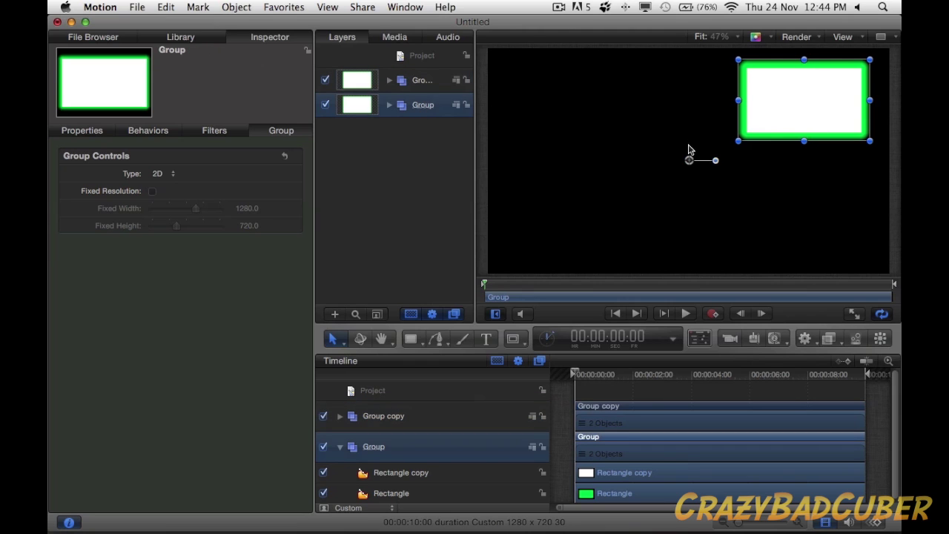
drag(689, 160, 691, 268)
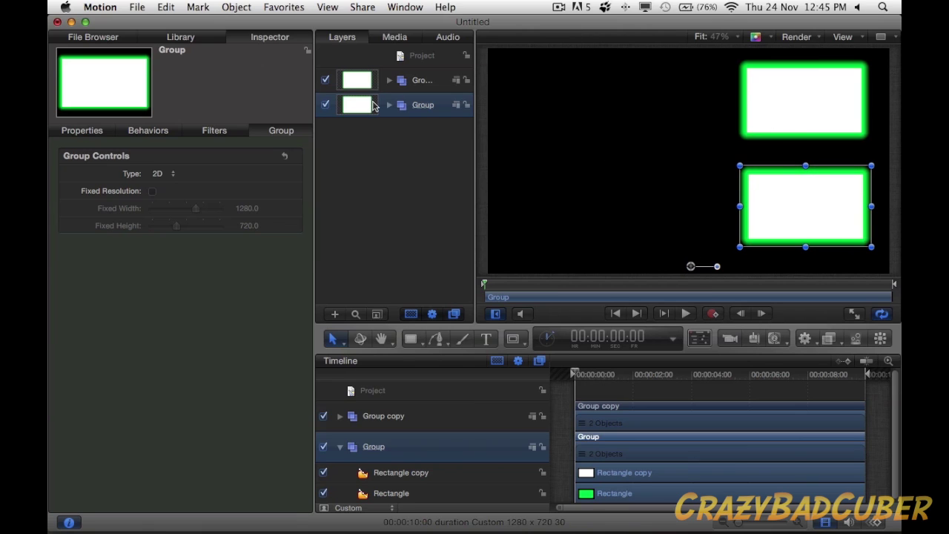
- Fill the lower group's white rectangle with black and nudge it to the centre of its green border
click(386, 105)
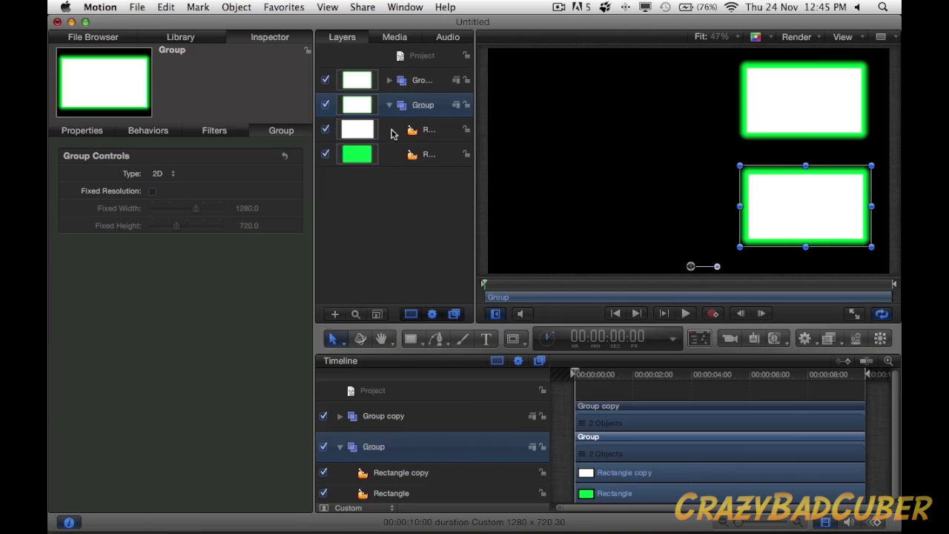
click(391, 131)
click(160, 222)
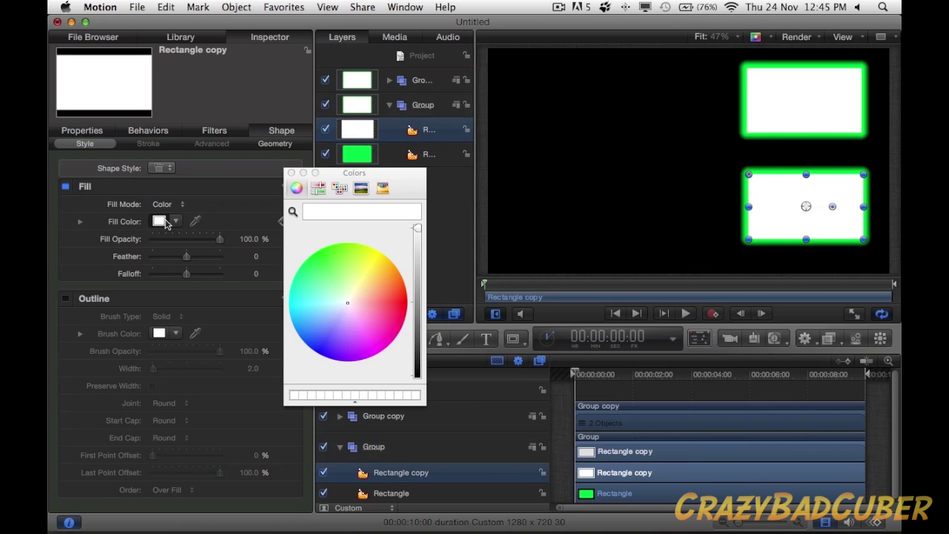
drag(417, 230, 418, 426)
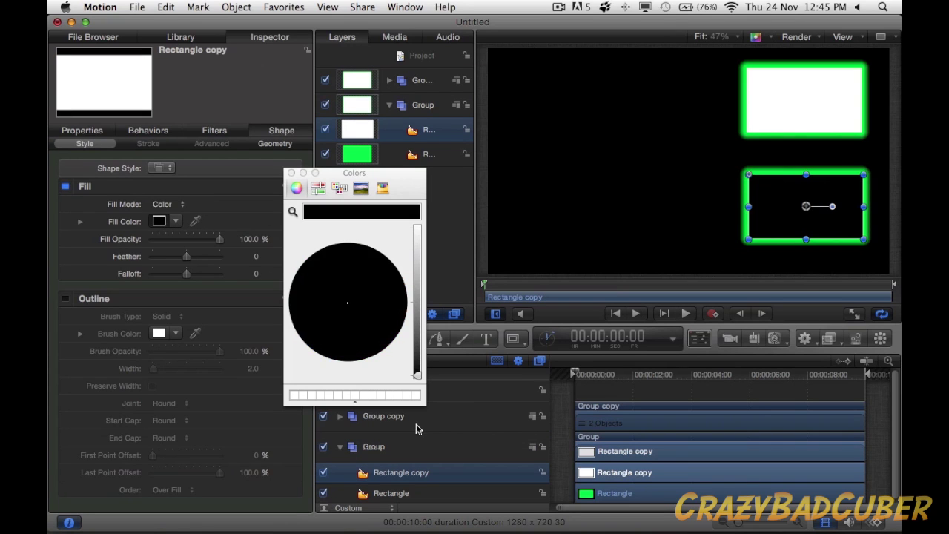
click(291, 172)
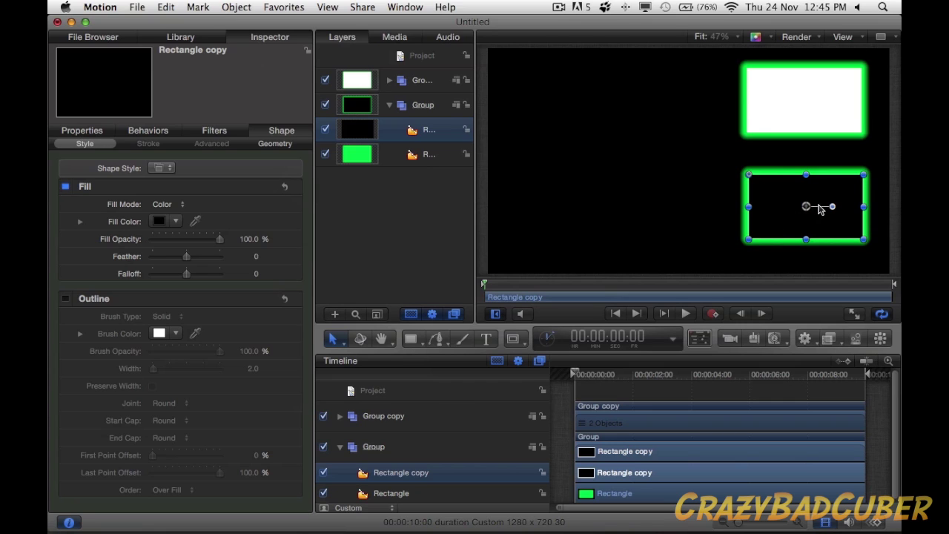
drag(806, 208, 806, 207)
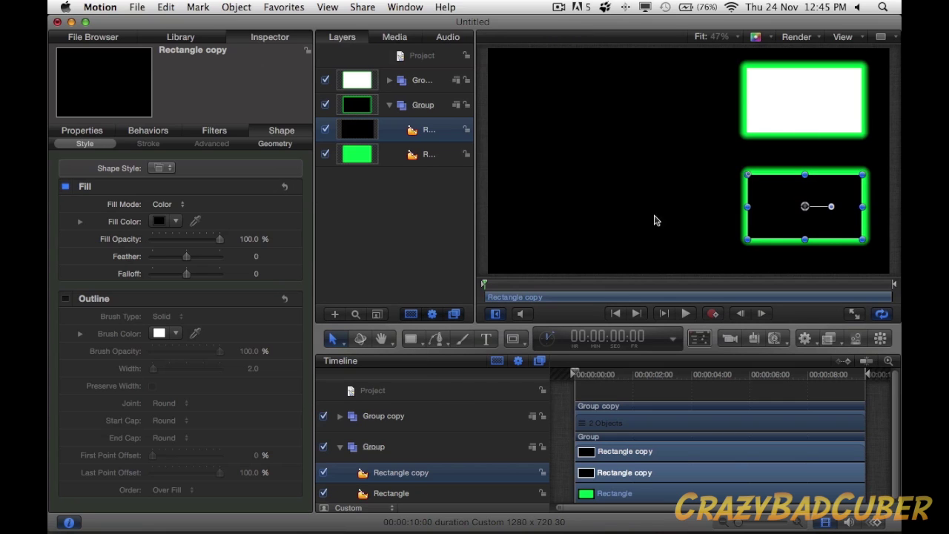
- Add a "Last Video" text object on the empty part of the canvas beside the boxes
click(393, 230)
key(t)
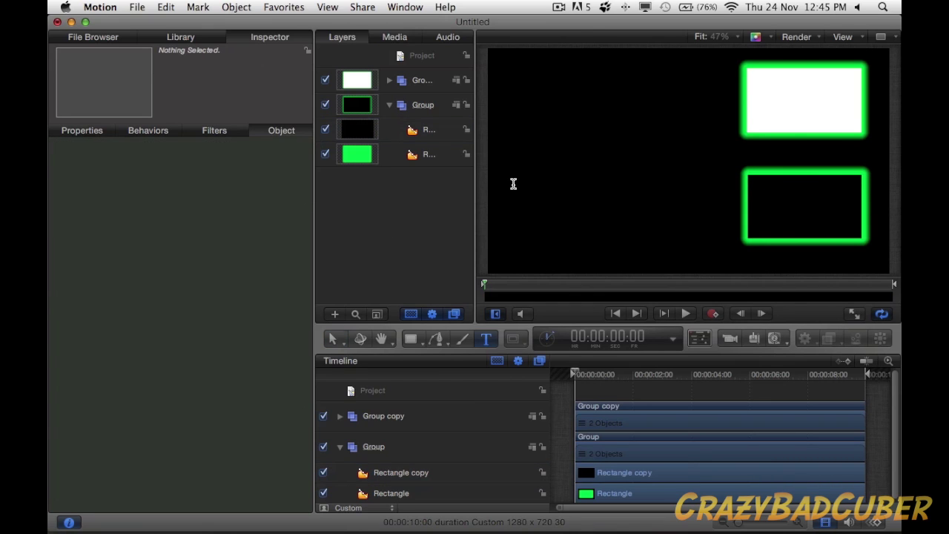
click(594, 253)
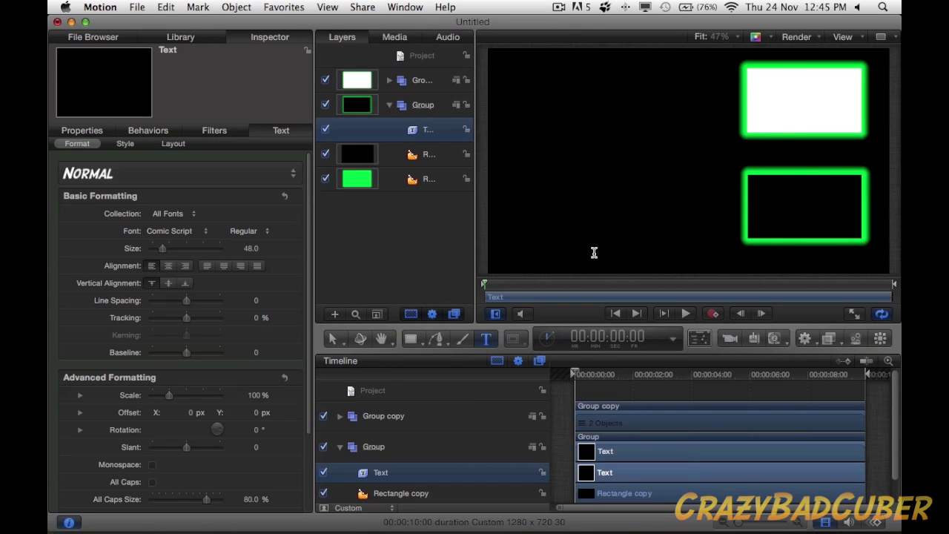
text(La)
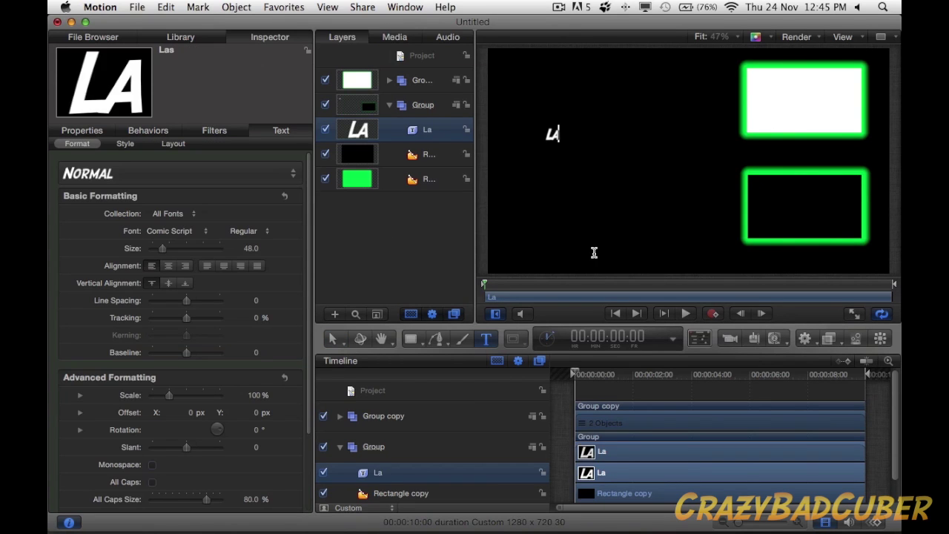
text(st Video)
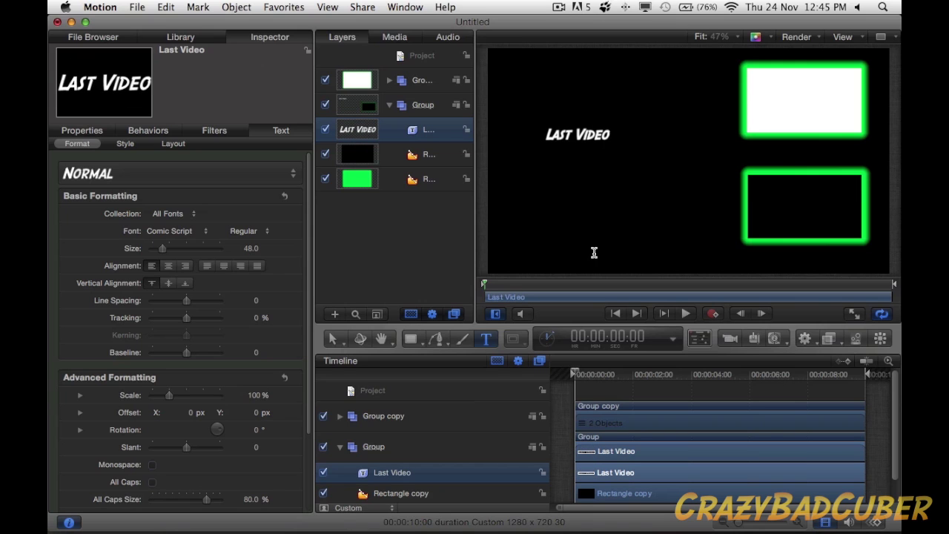
click(436, 247)
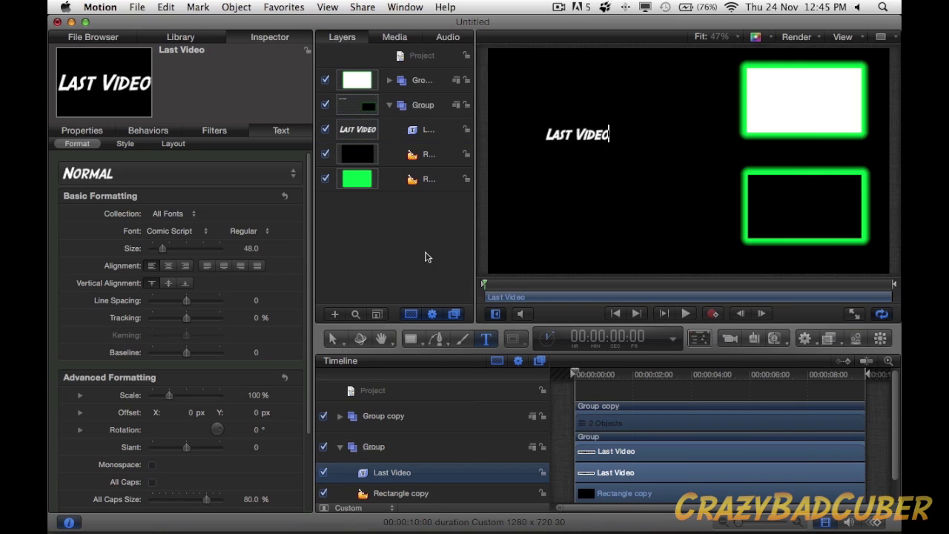
- Fill the face of the "Last Video" text with the Desert Sun gradient
click(426, 128)
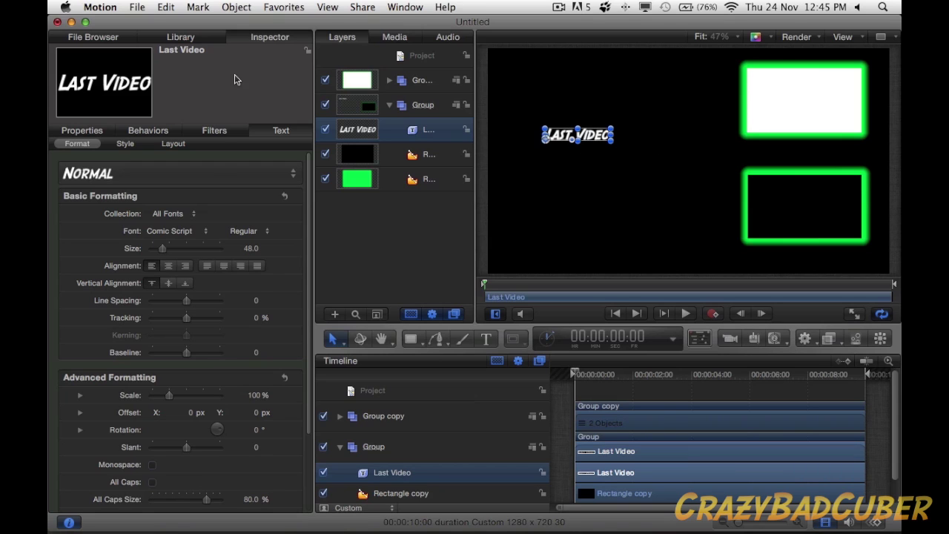
click(125, 145)
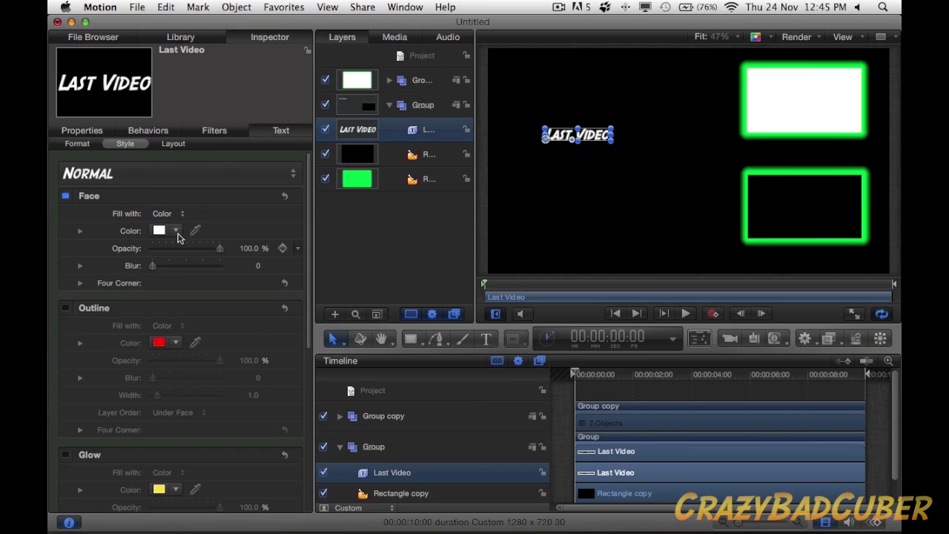
click(179, 214)
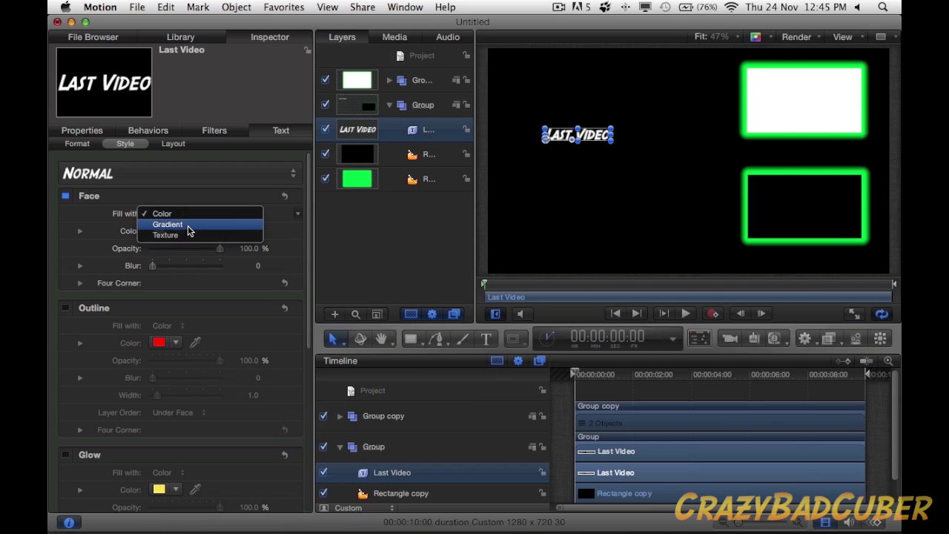
click(188, 226)
click(261, 231)
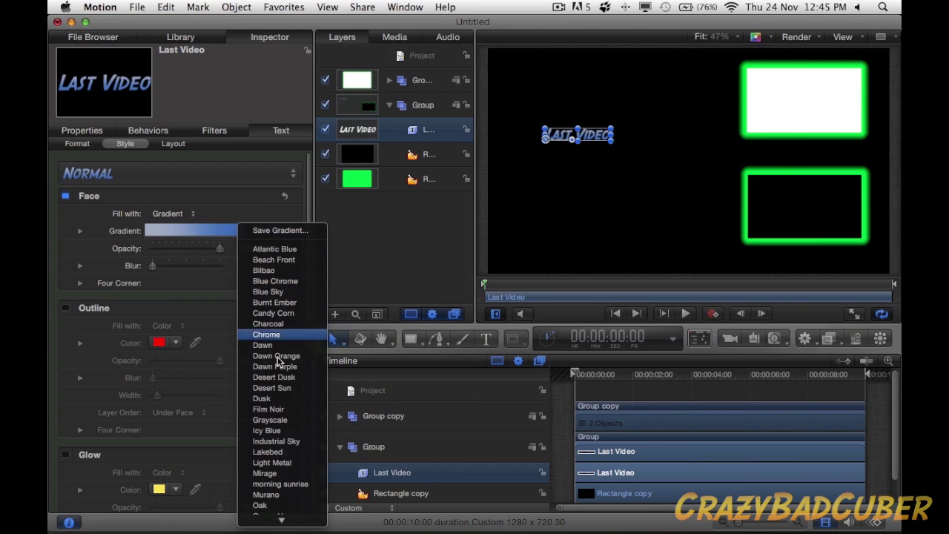
click(272, 388)
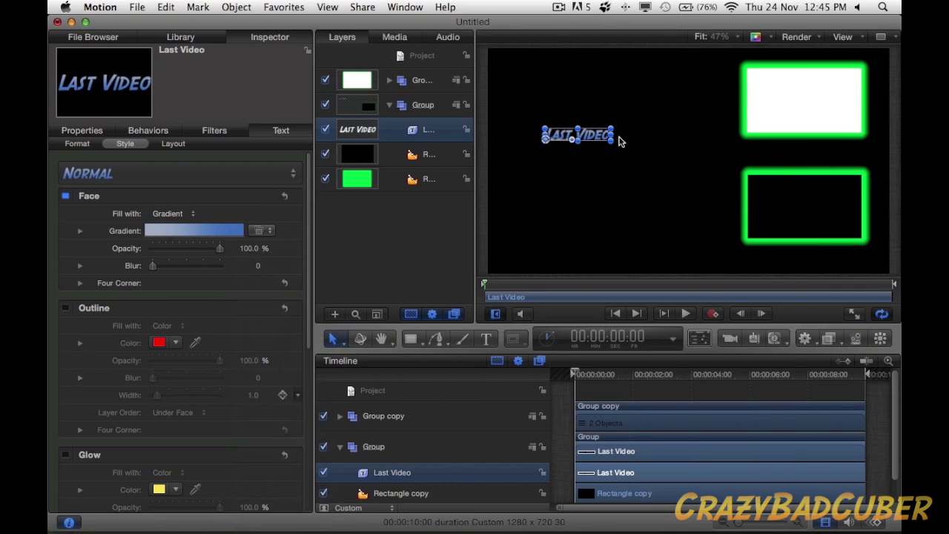
click(549, 164)
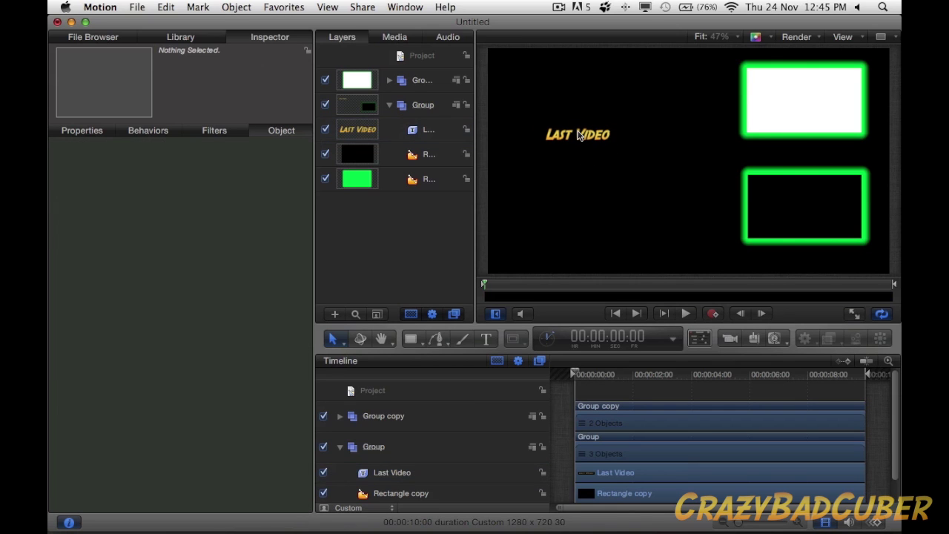
- Move the "Last Video" text beneath the white box and place copies of it below and inside the black box
click(579, 135)
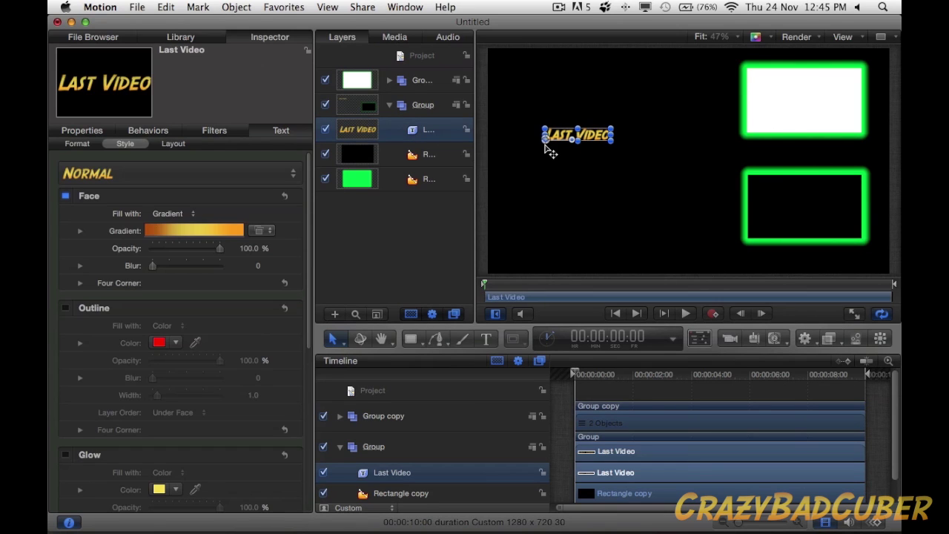
drag(549, 144, 773, 152)
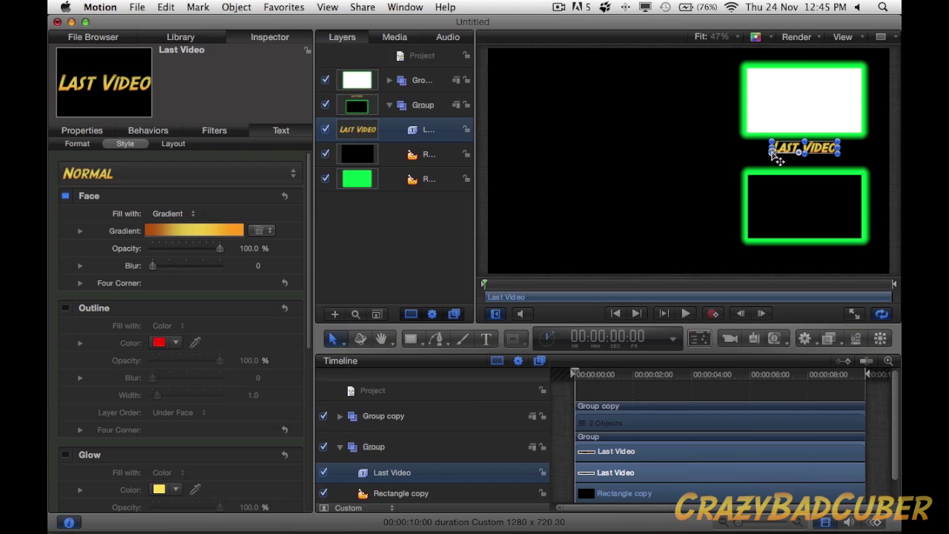
alt+drag(773, 152, 772, 260)
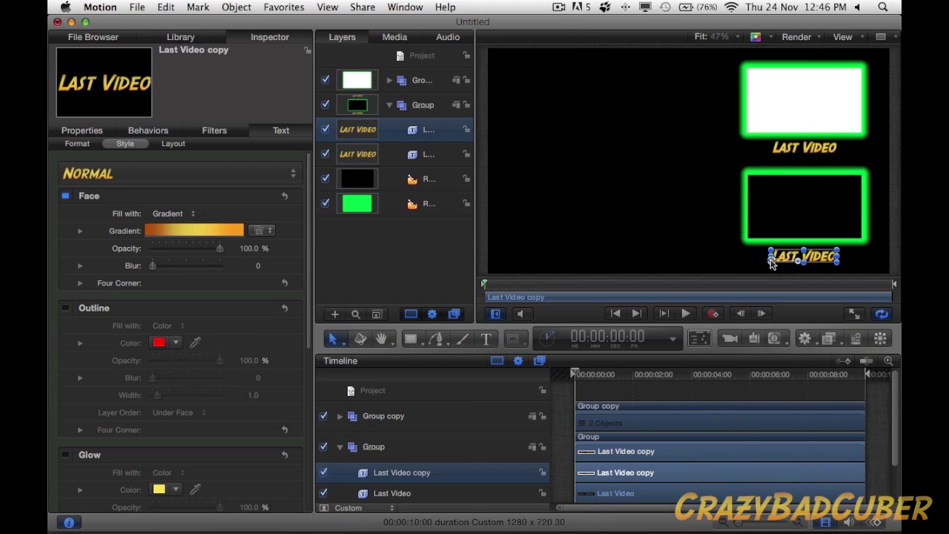
key(super+d)
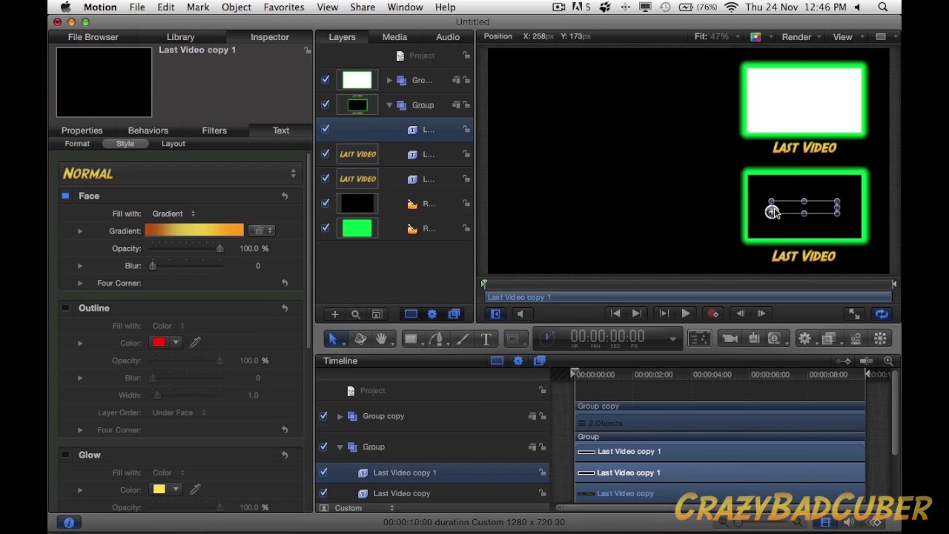
drag(775, 209, 773, 208)
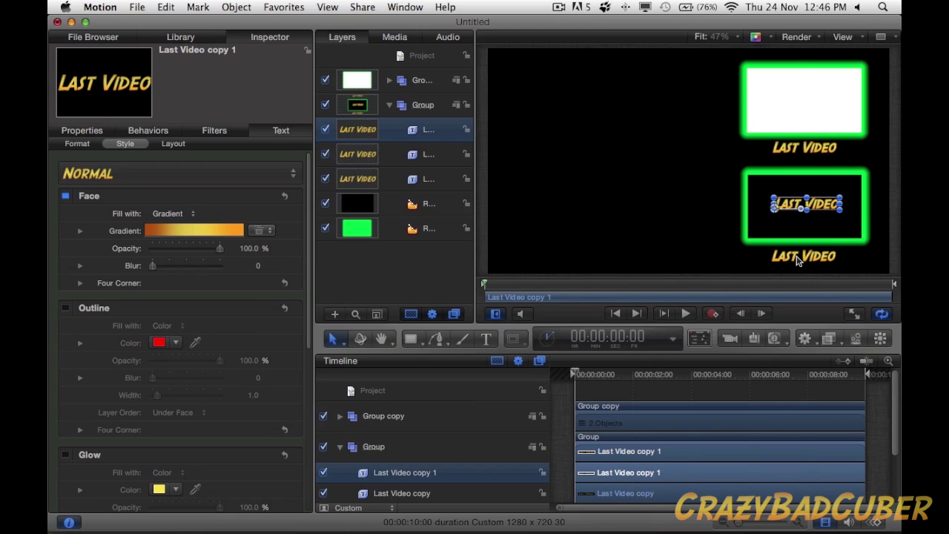
- Change the text copy below the black box to "Mystery Vdieo" and centre it under the box
click(798, 257)
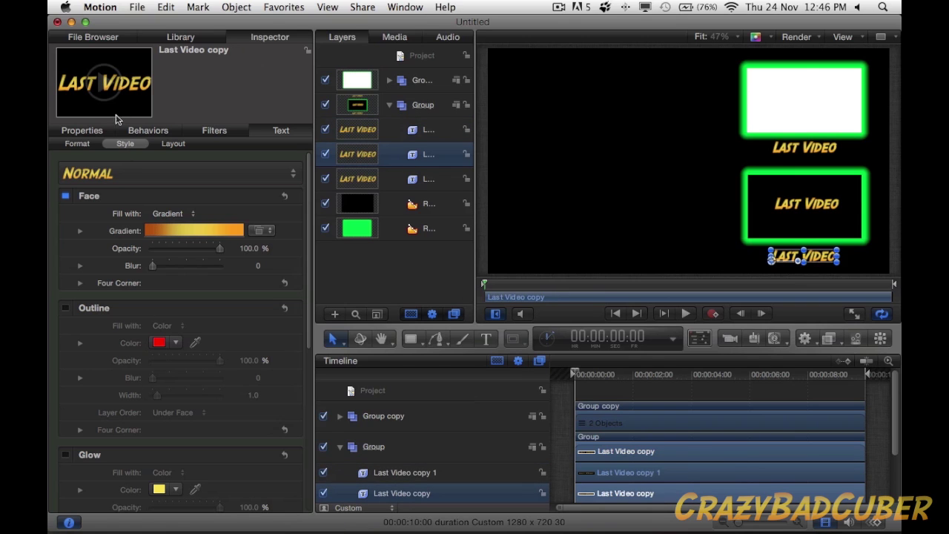
click(74, 143)
scroll(218, 278, down, 5)
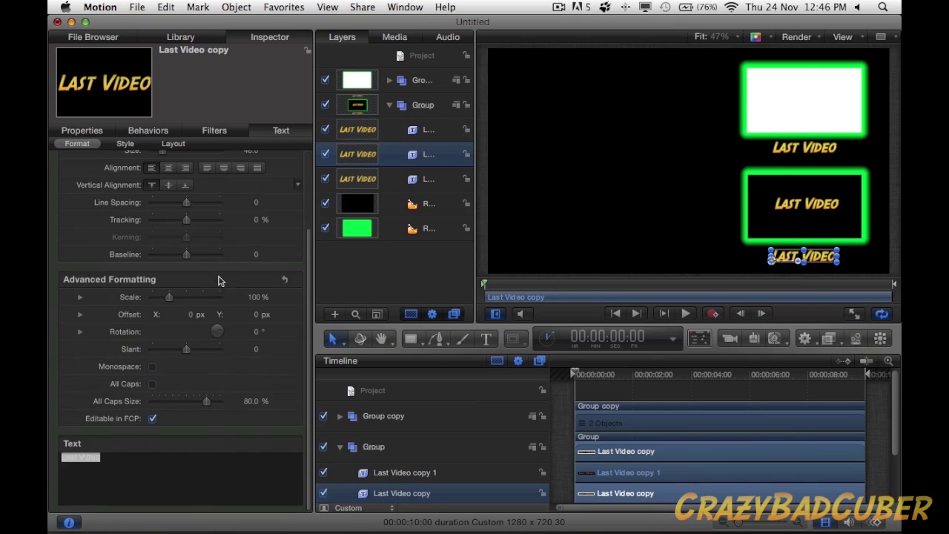
click(135, 463)
drag(123, 462, 54, 453)
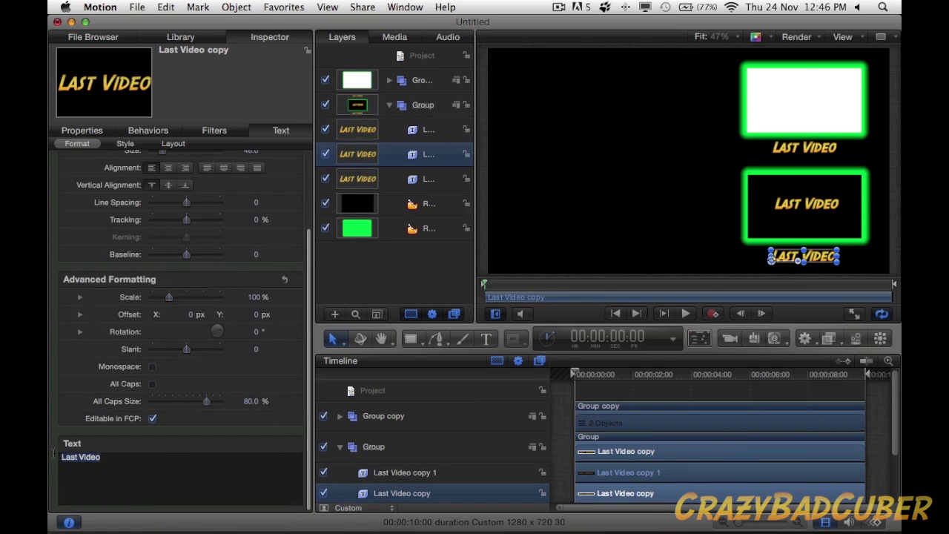
text(Myst)
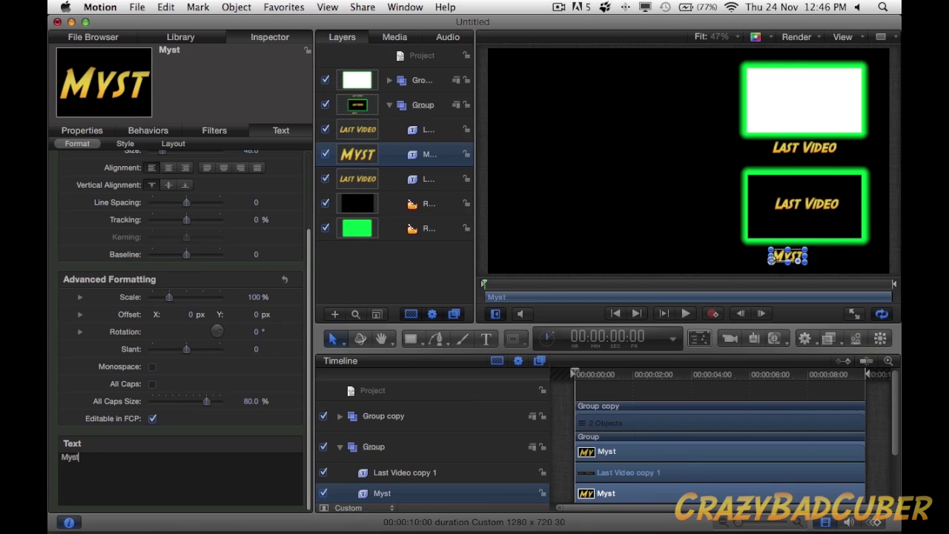
text(ery Vdieo)
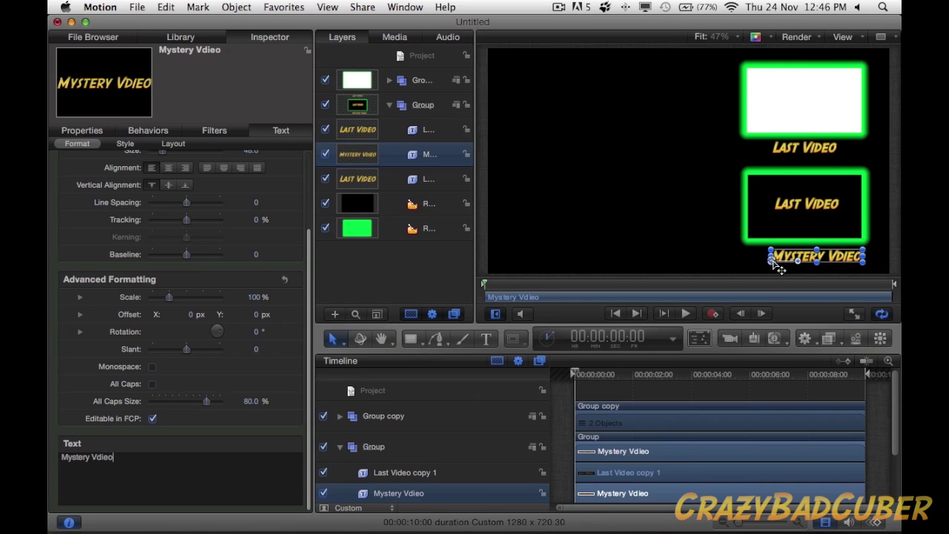
drag(776, 267, 762, 262)
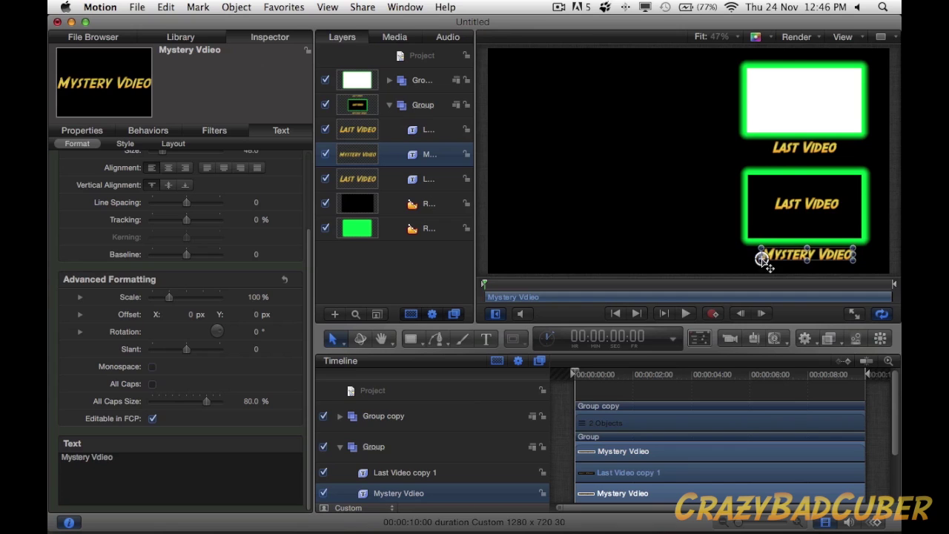
- Change the text inside the black box to "? ? ?"
click(794, 209)
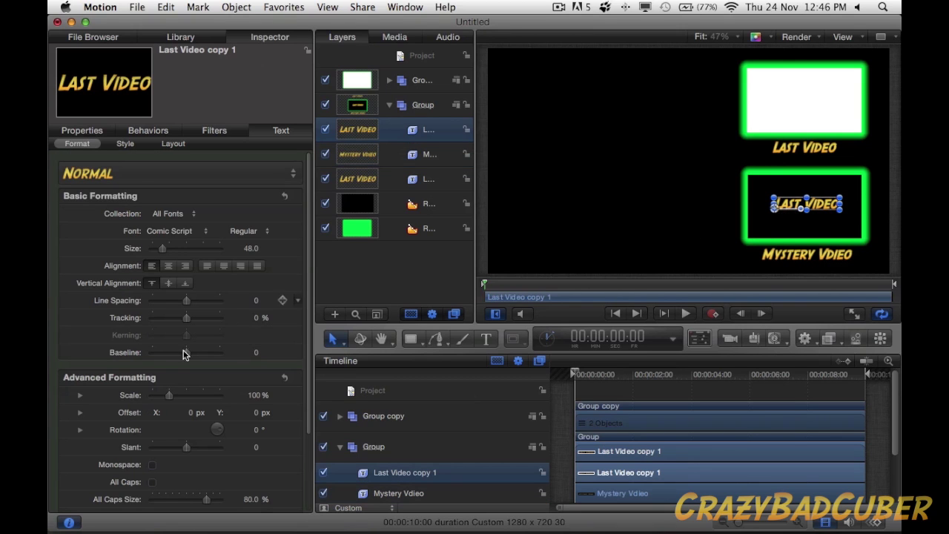
scroll(171, 319, down, 5)
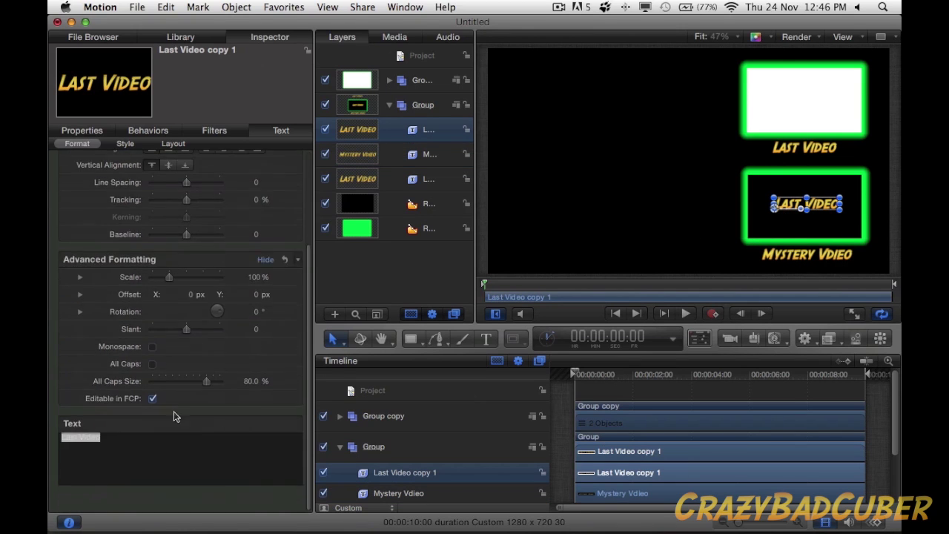
click(113, 460)
drag(114, 460, 55, 454)
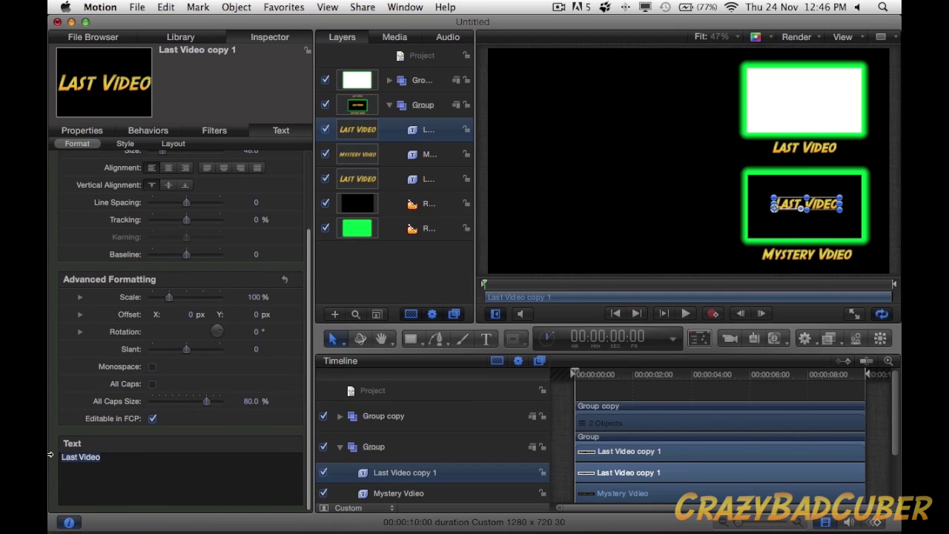
text(? ? ?)
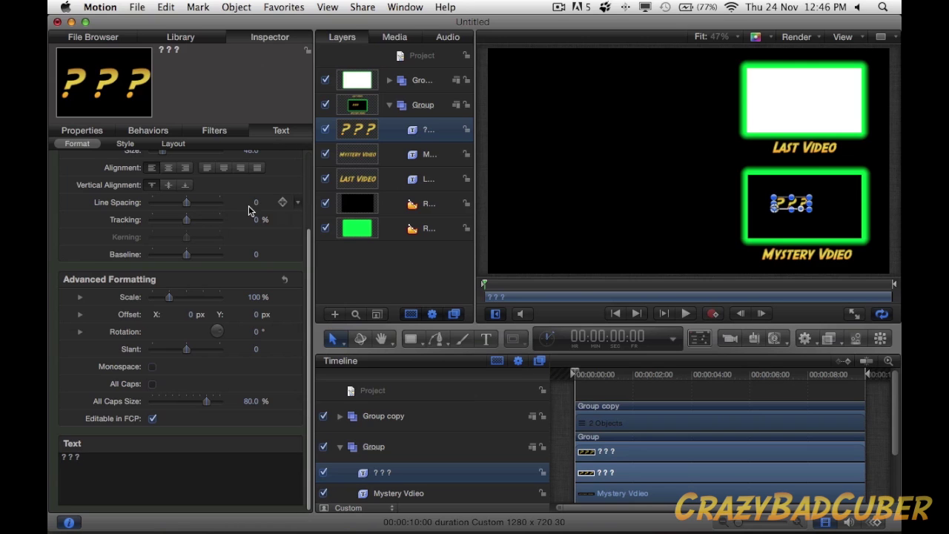
- Enlarge the "? ? ?" text to size 109 and centre it inside the black box
scroll(178, 223, up, 3)
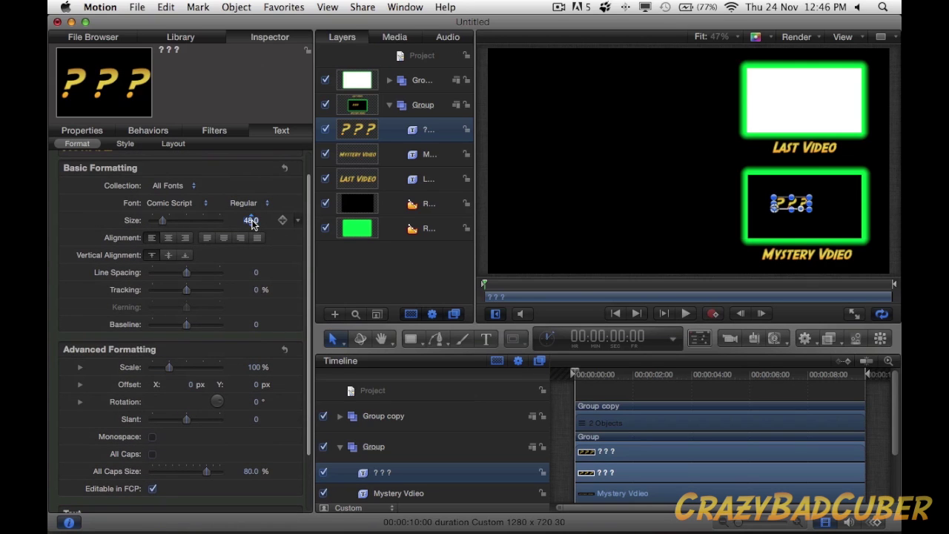
drag(251, 224, 464, 339)
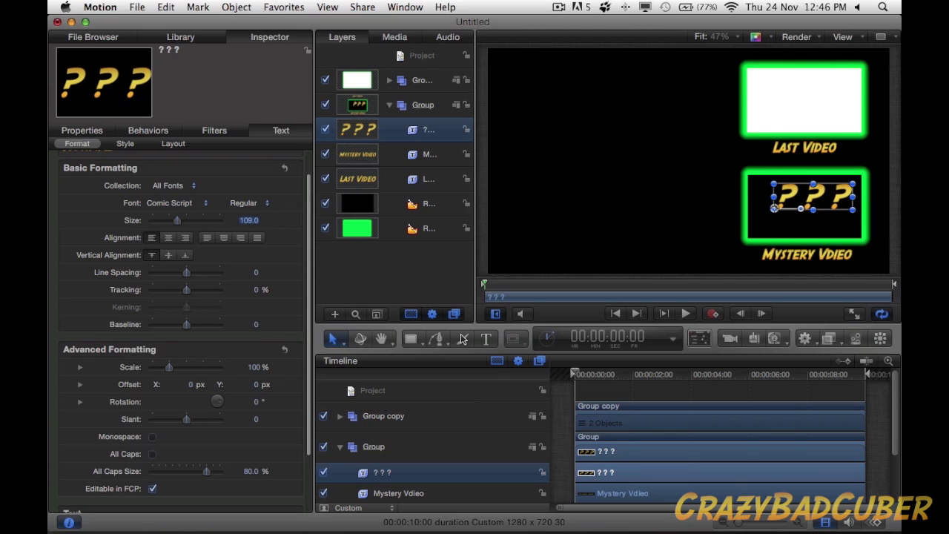
drag(777, 213, 764, 214)
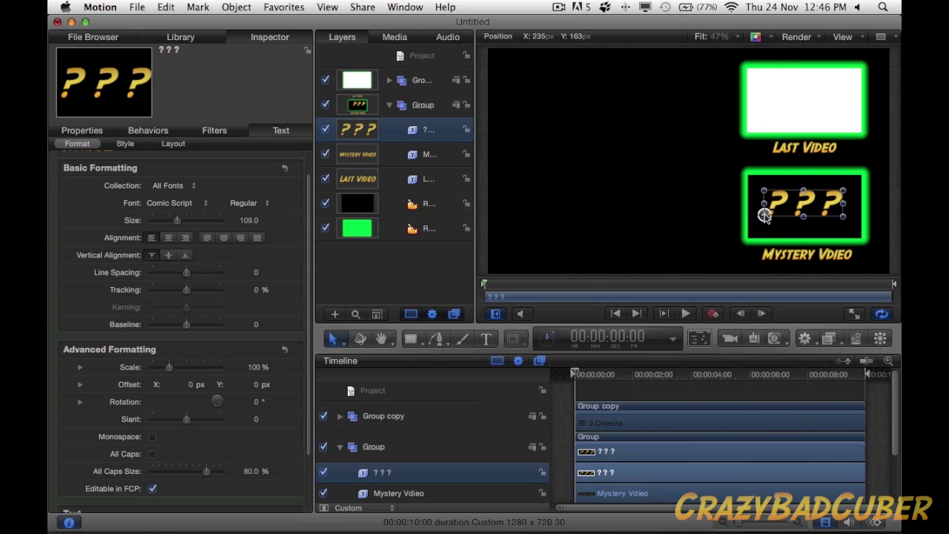
- Apply the Awaken In behavior from the Text-Energetic text sequences to the "? ? ?" text
click(170, 38)
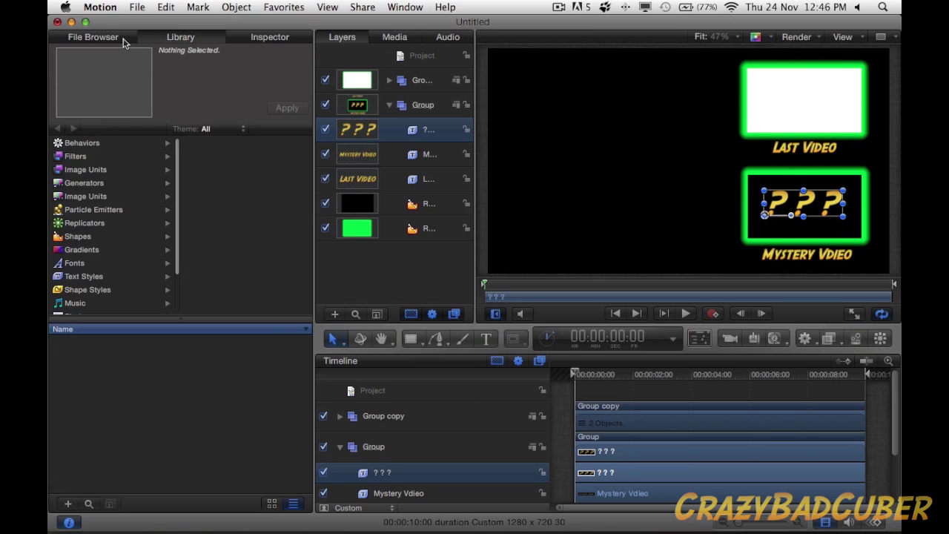
click(75, 144)
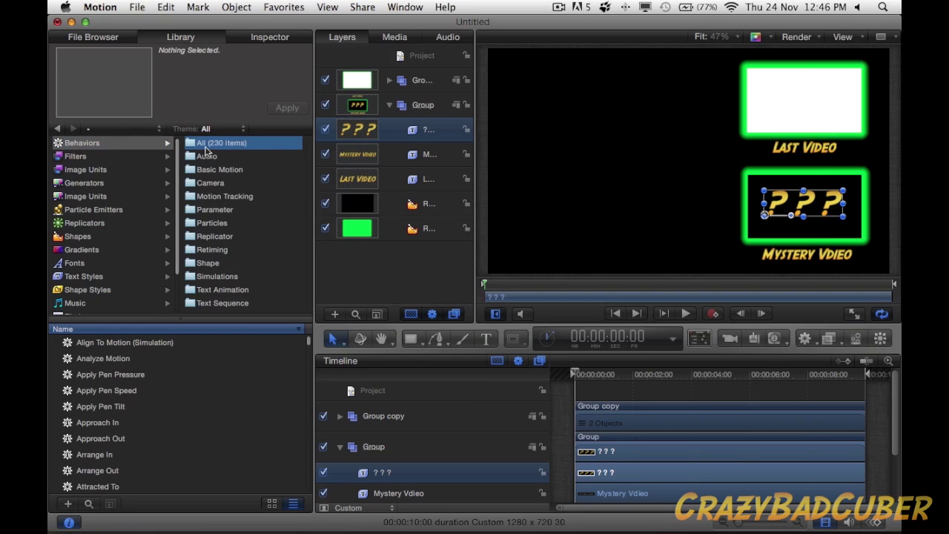
click(210, 292)
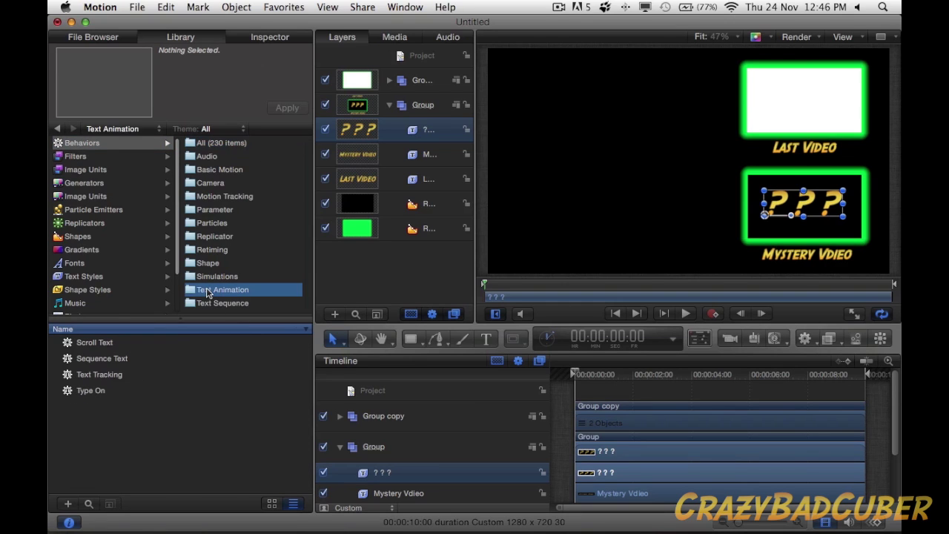
click(199, 306)
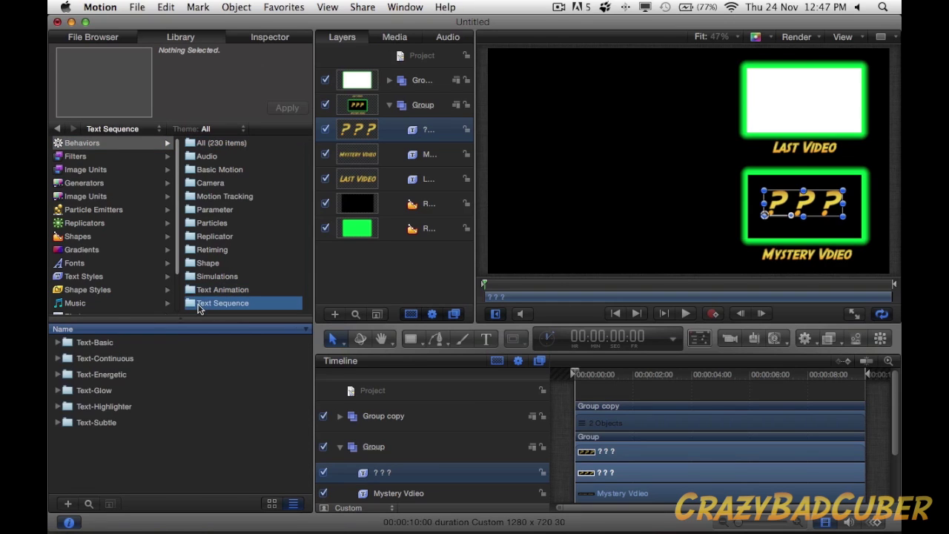
click(108, 377)
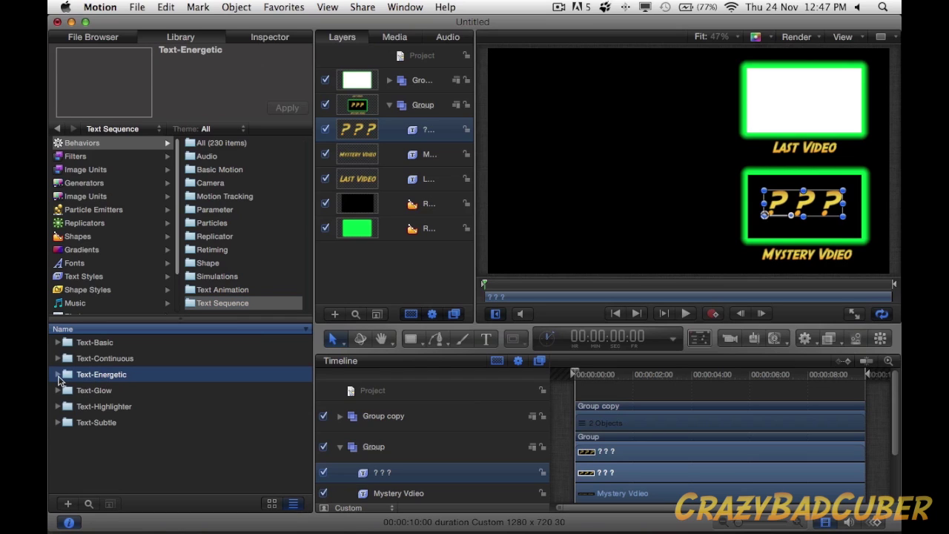
click(59, 380)
scroll(156, 403, down, 3)
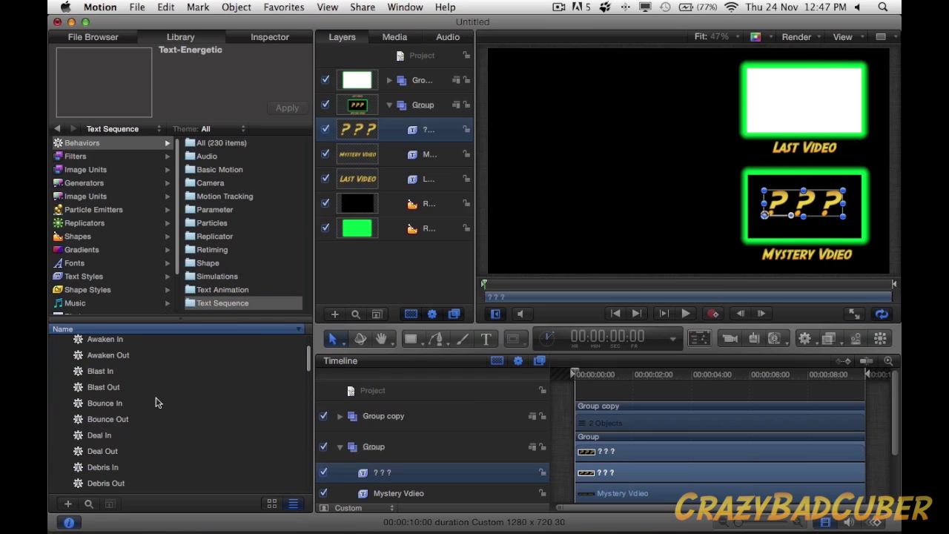
click(104, 341)
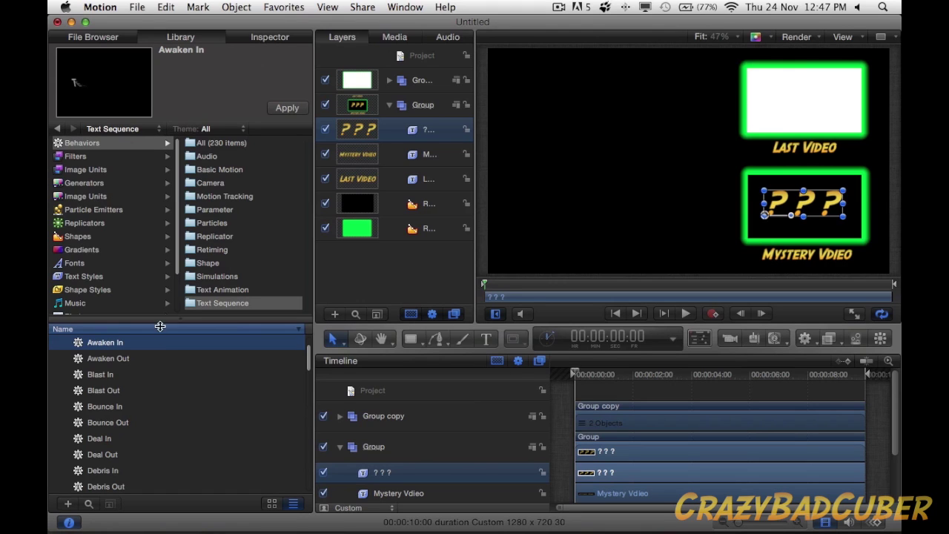
drag(102, 345, 399, 132)
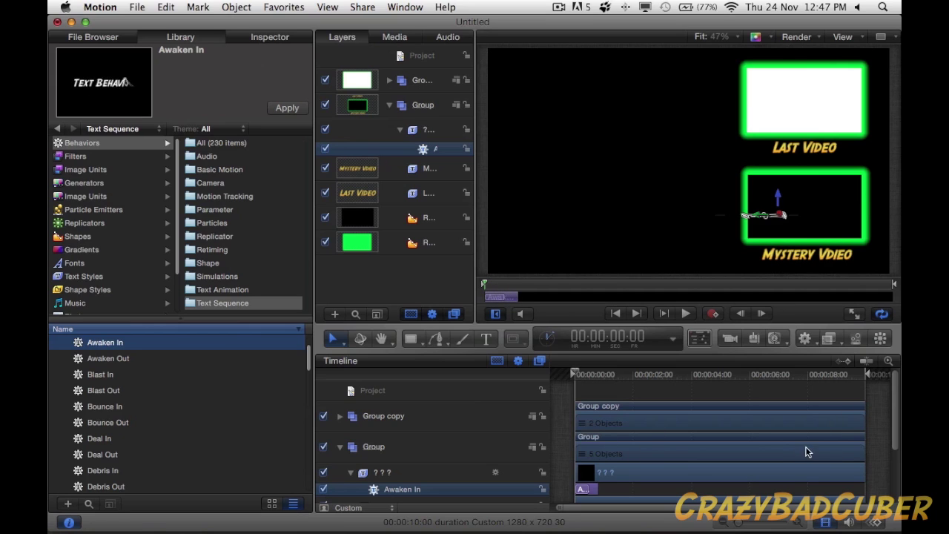
- Play the project from the start to preview the "? ? ?" text animation, and stop after it has appeared
click(869, 373)
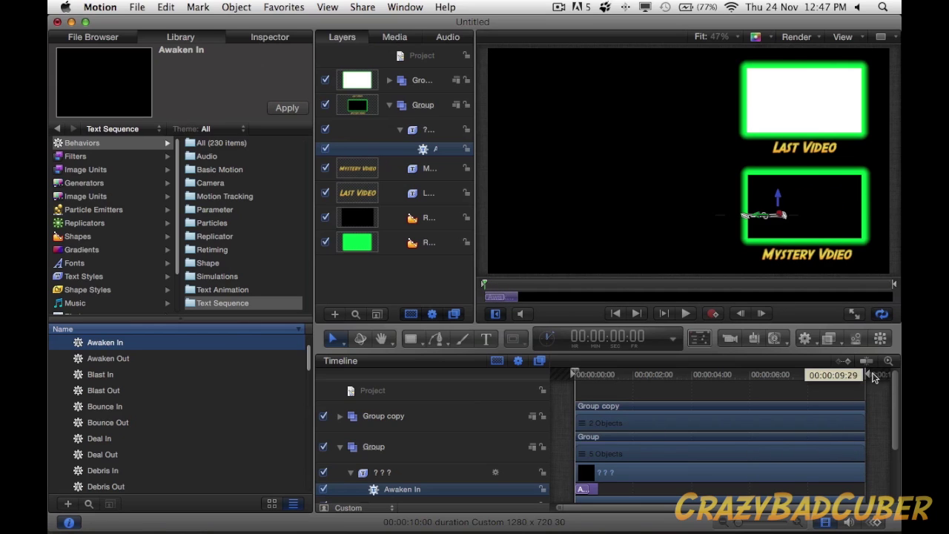
drag(871, 373, 890, 378)
key(Home)
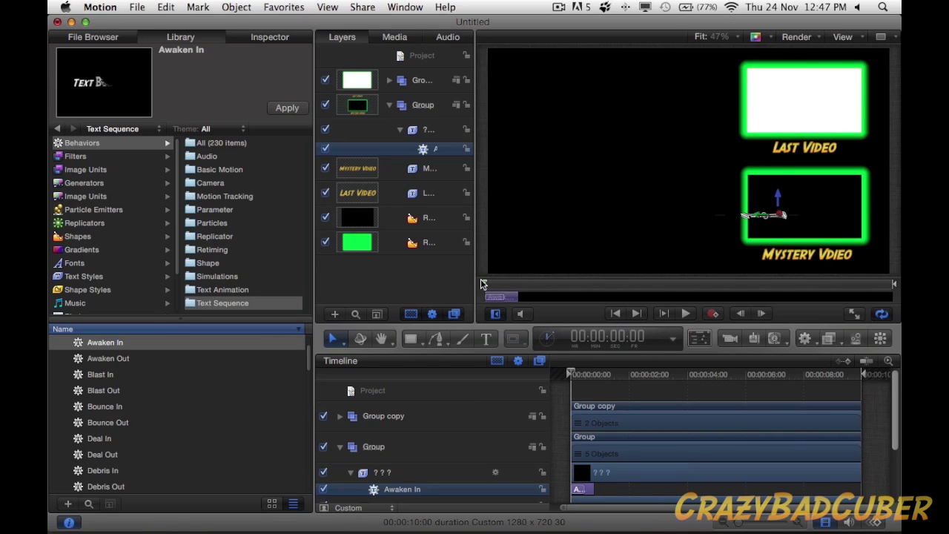
key(space)
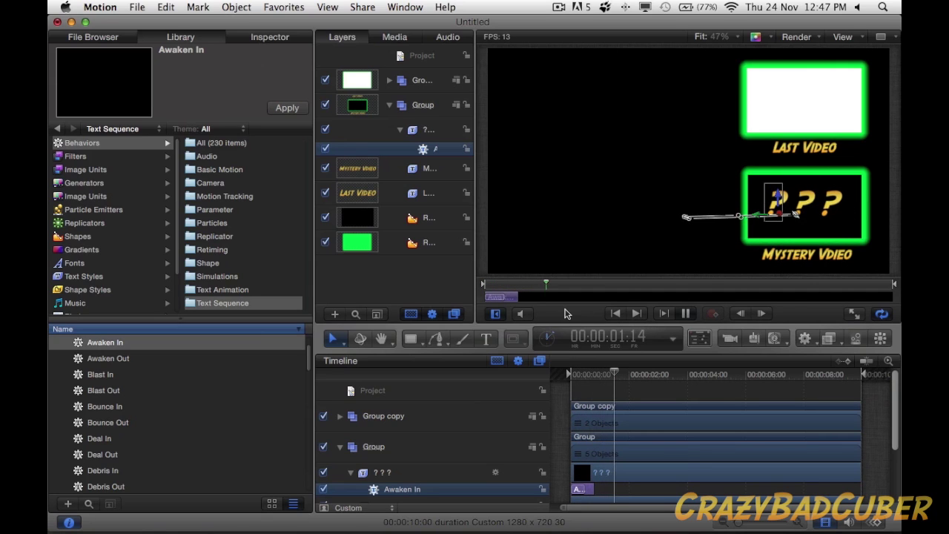
key(space)
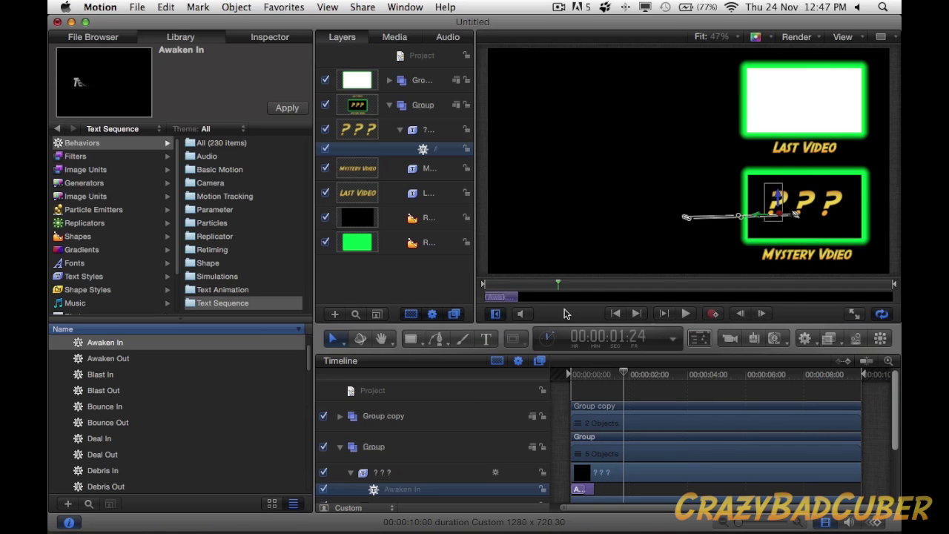
click(264, 42)
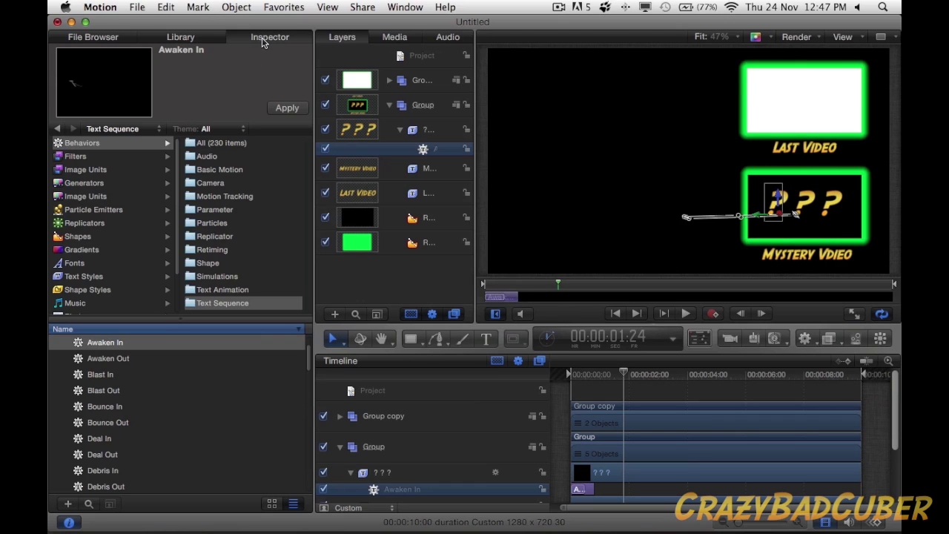
click(421, 289)
drag(434, 282, 405, 105)
right_click(406, 104)
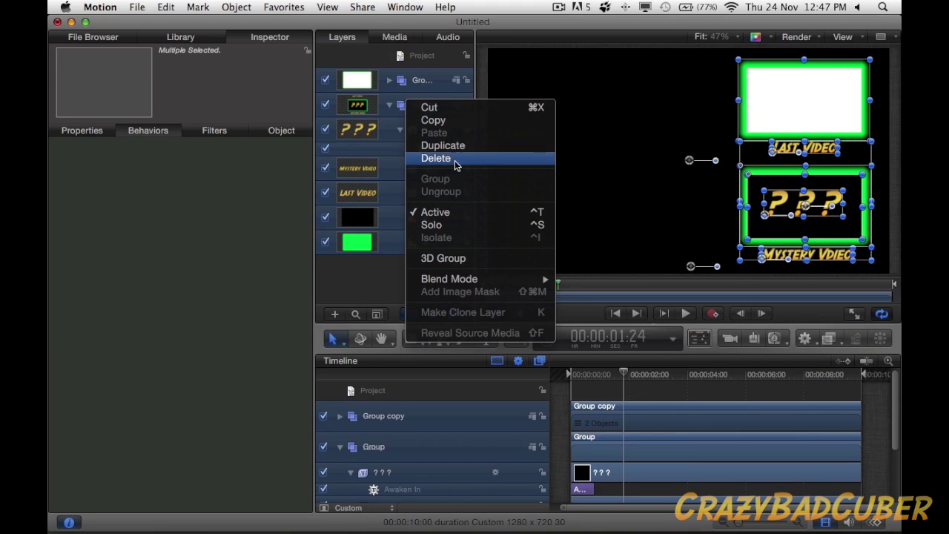
click(381, 286)
click(415, 290)
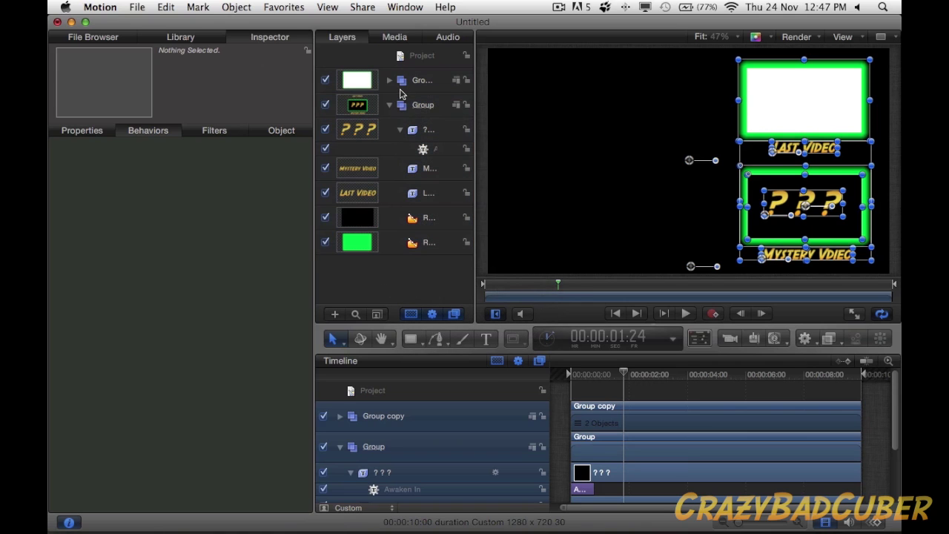
- Deselect all layers and collapse the group holding the text labels and the black box
click(389, 80)
click(390, 81)
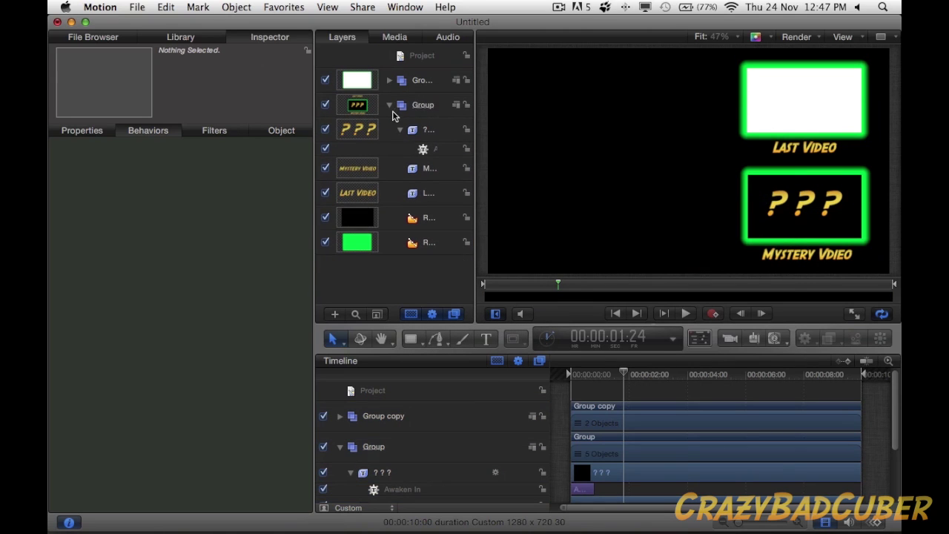
click(390, 105)
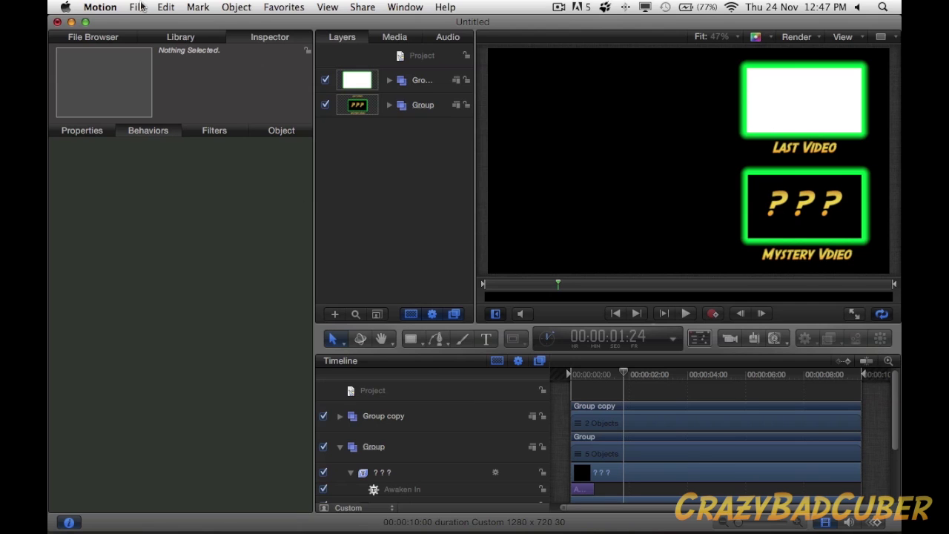
- Add the Subscribe screenshot from the Desktop to the canvas, placed near the upper edge, to the left of the white box
click(71, 39)
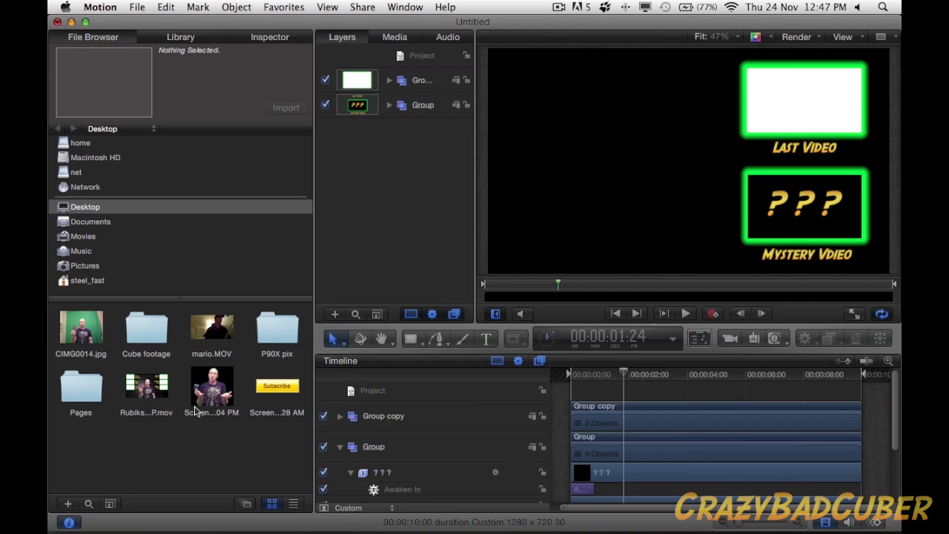
drag(273, 389, 612, 81)
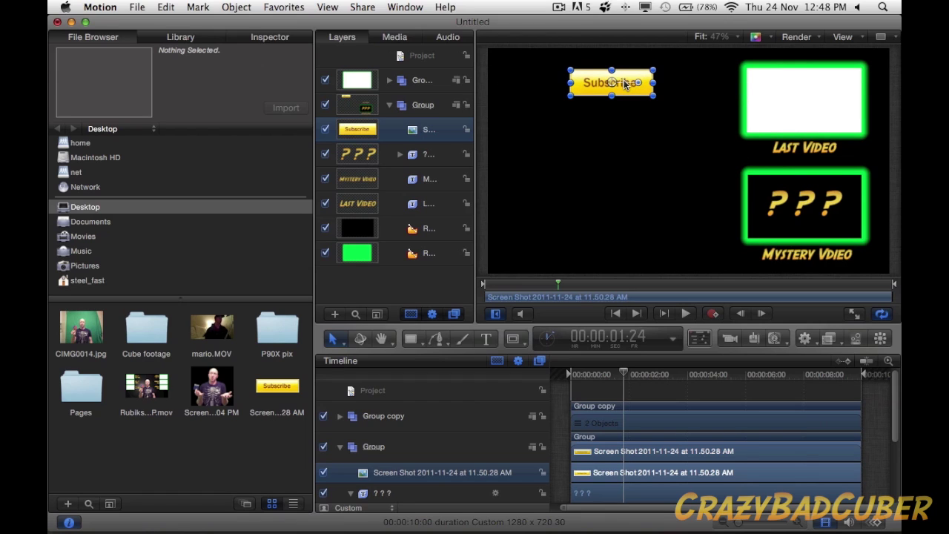
drag(613, 84, 611, 84)
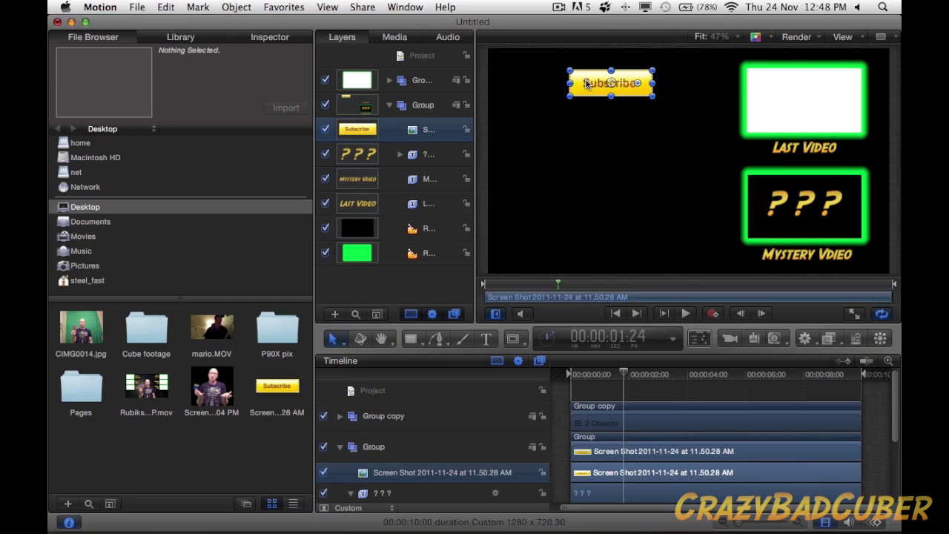
click(483, 171)
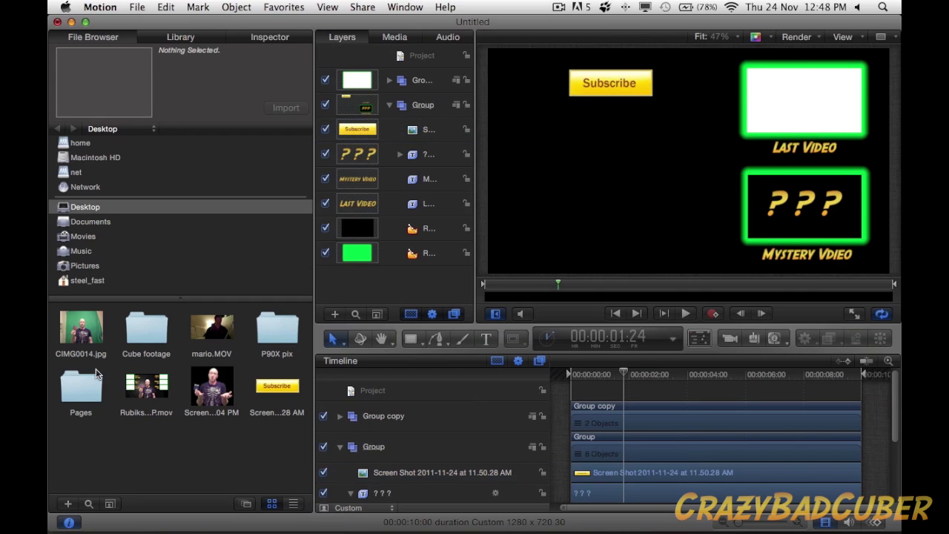
- Add the CIMG0014.jpg photo to the canvas and place it at about X -280.5 px, Y 238 px
drag(86, 334, 627, 195)
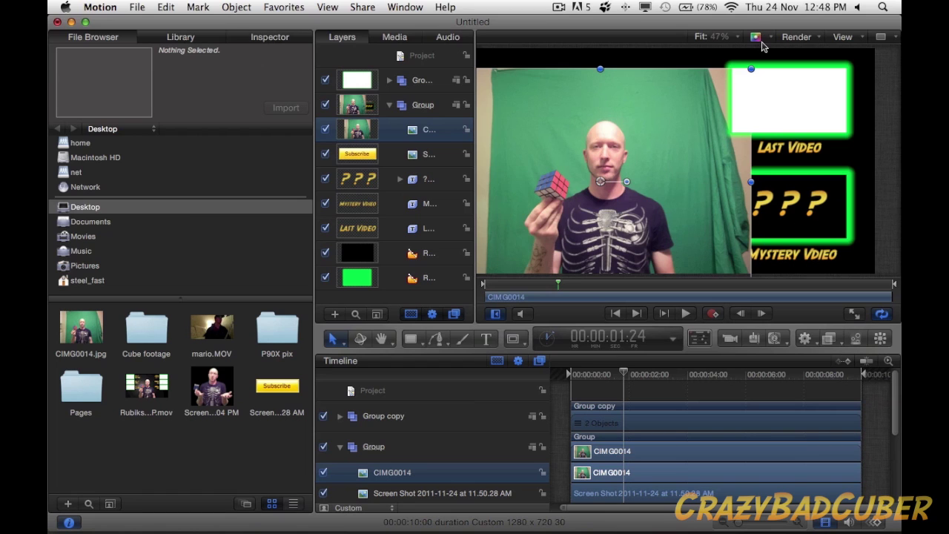
click(733, 37)
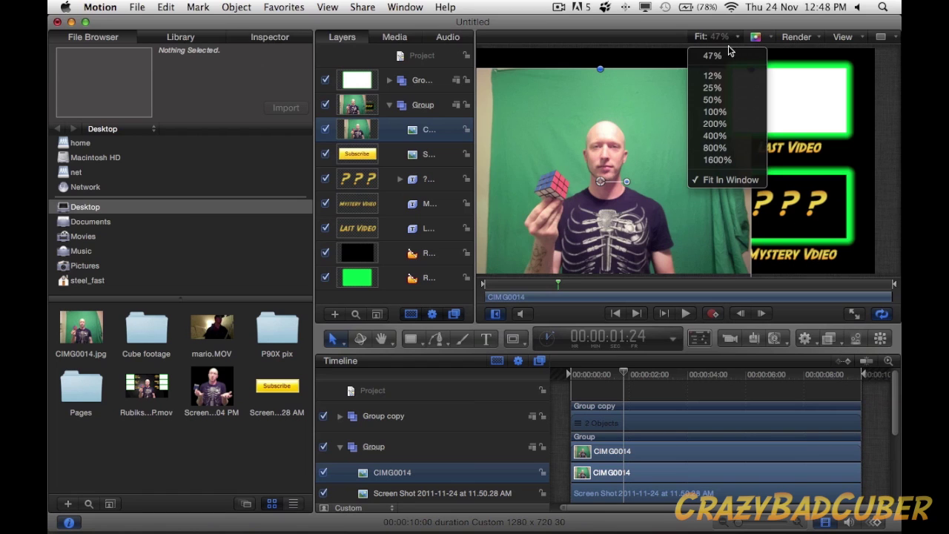
click(721, 87)
mouse_move(653, 176)
mouse_down()
mouse_move(650, 202)
mouse_move(642, 170)
mouse_move(643, 194)
mouse_move(644, 182)
mouse_up()
click(269, 37)
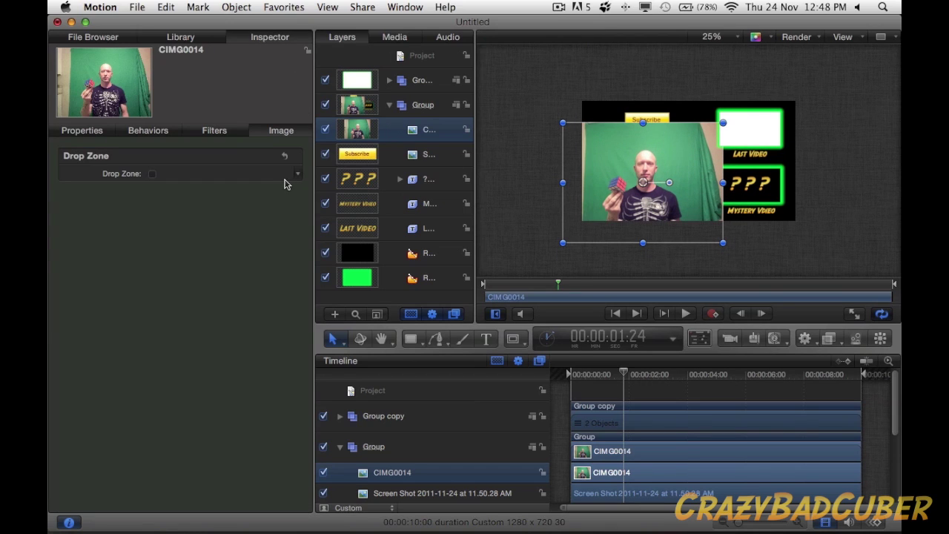
click(94, 136)
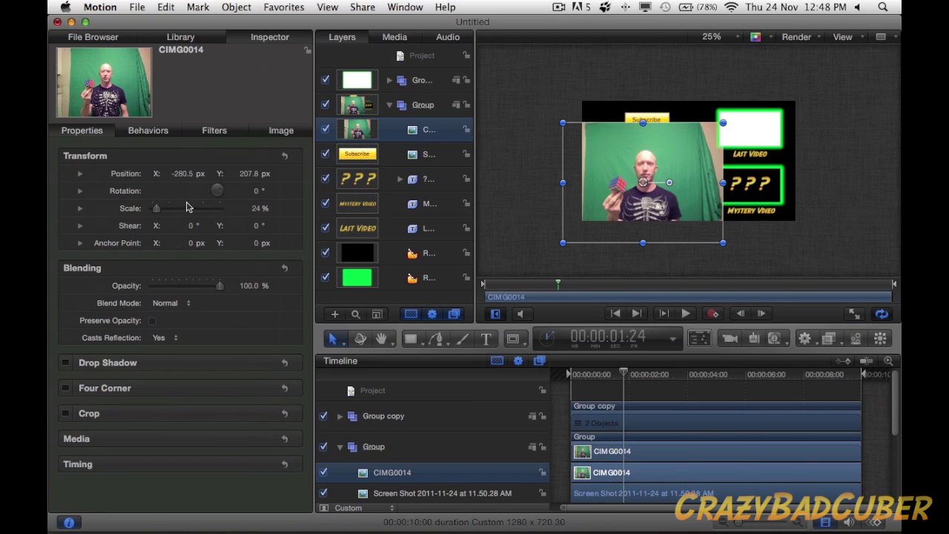
click(246, 175)
mouse_move(249, 173)
mouse_down()
mouse_move(250, 166)
mouse_move(249, 177)
mouse_up()
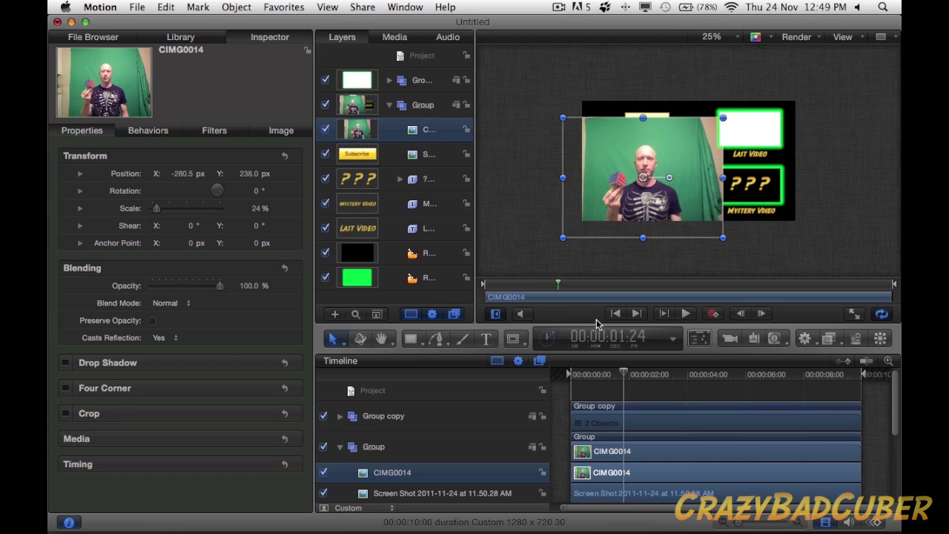
- Keyframe the photo's position at 00:00:00:00 and lower its Y value there to about -241.2 px
drag(560, 285, 484, 284)
mouse_move(262, 170)
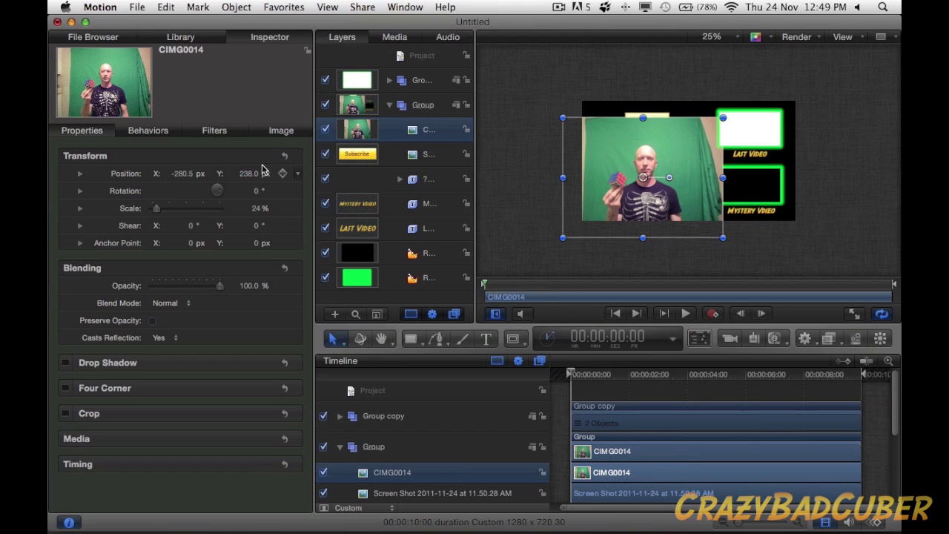
click(282, 175)
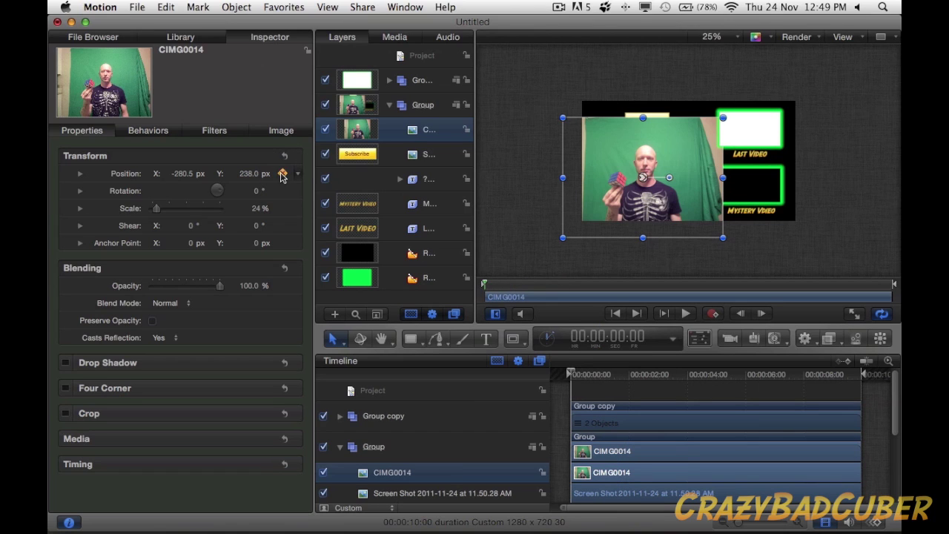
click(247, 174)
mouse_move(247, 174)
mouse_down()
mouse_move(212, 177)
mouse_move(257, 173)
mouse_up()
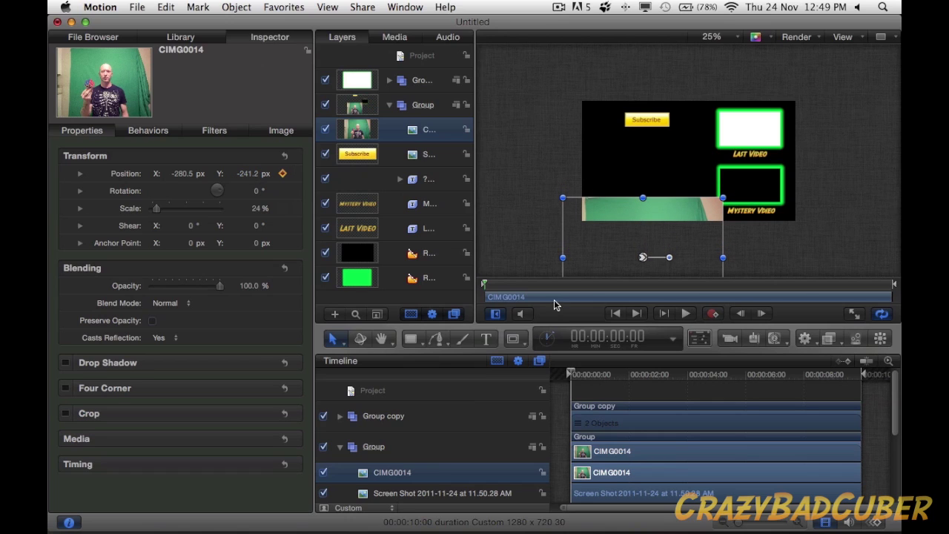
- Add a second position keyframe for the photo at 00:00:01:03, with Y raised to about 266.8 px
drag(483, 284, 531, 286)
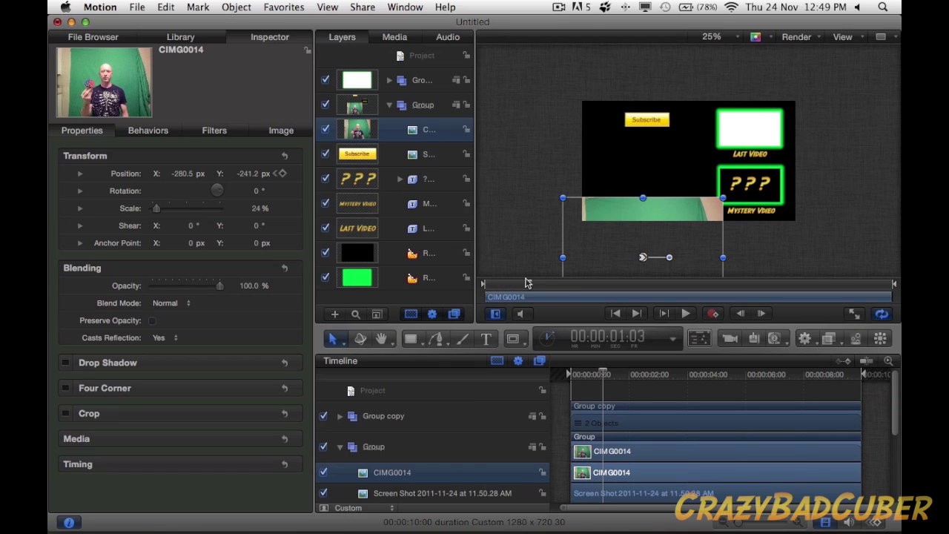
click(283, 174)
drag(247, 178, 248, 178)
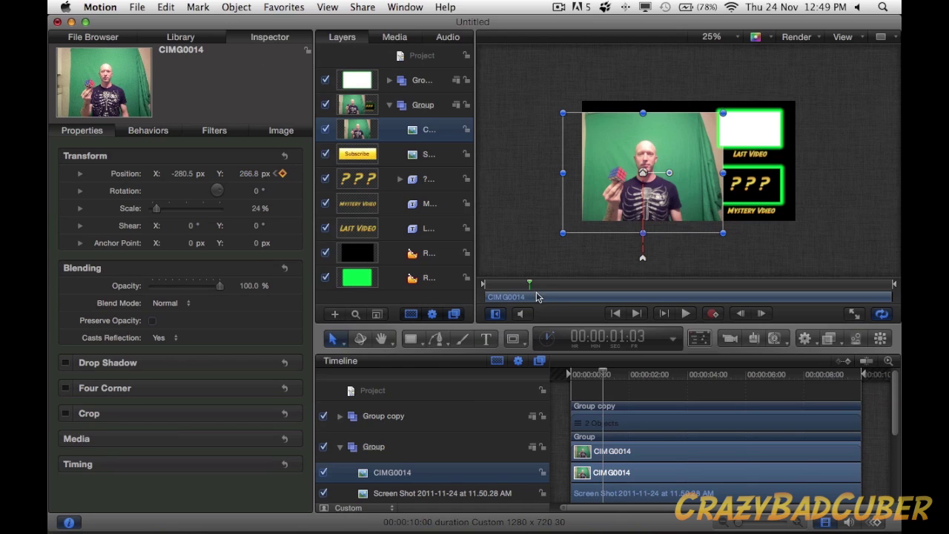
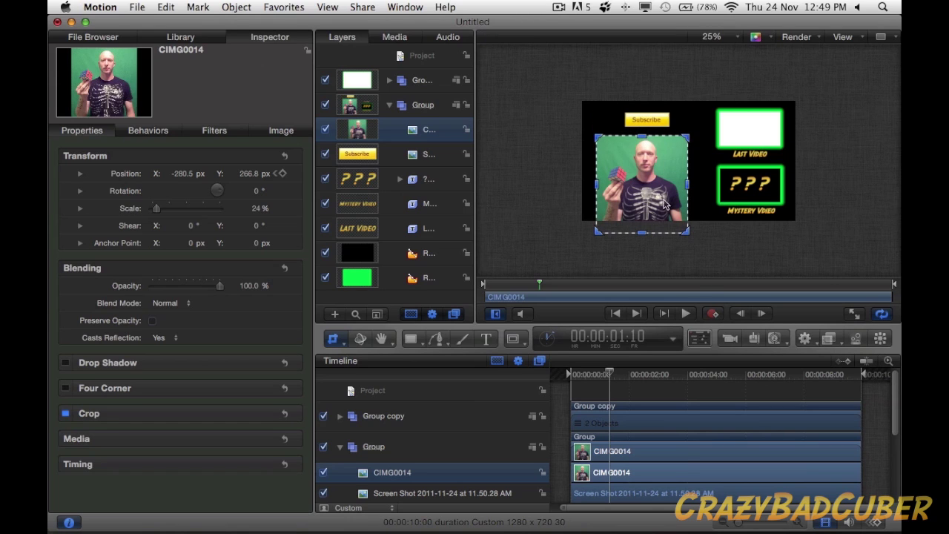
- Apply the Keyer filter from the Keying category to the CIMG0014 photo
click(828, 341)
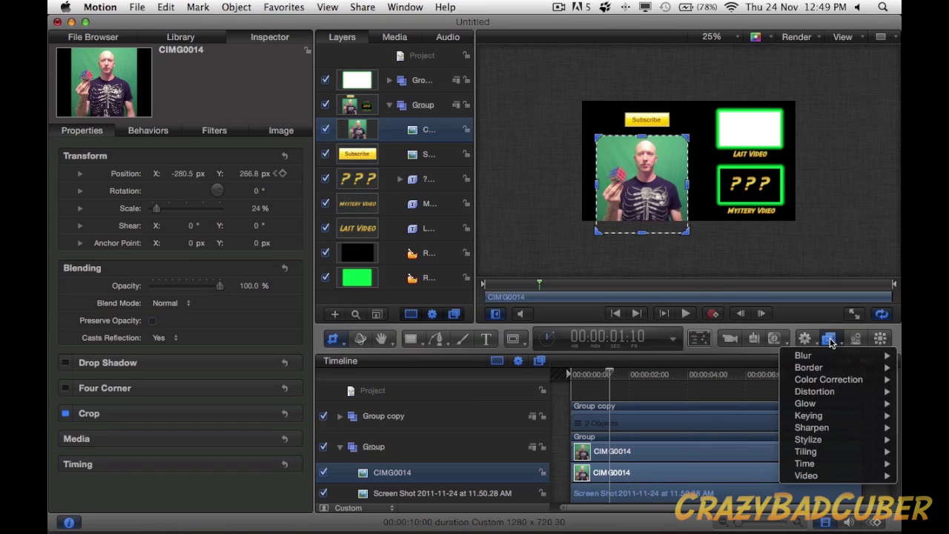
mouse_move(816, 419)
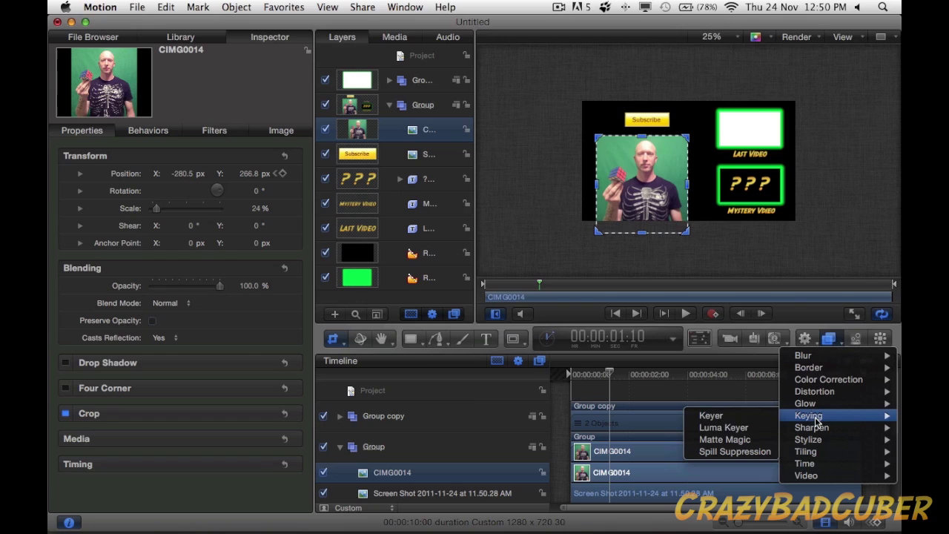
click(711, 420)
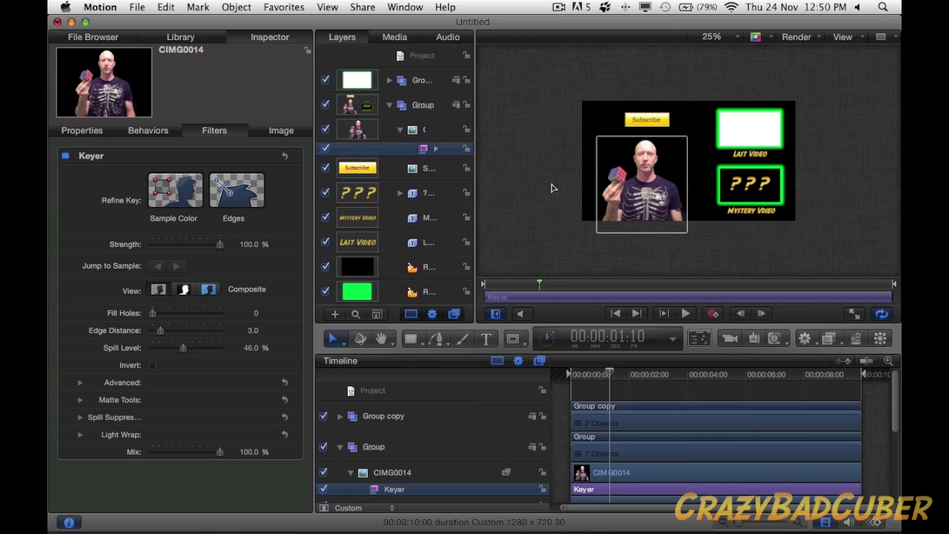
- Refine the Keyer by sampling the leftover background colour in a narrow box beside the arm hanging down in the photo
key(shift+z)
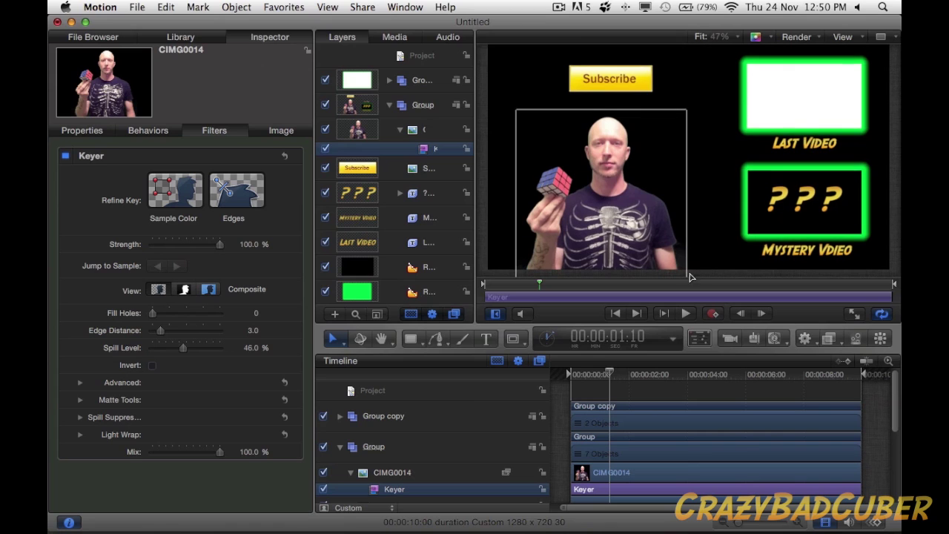
click(731, 37)
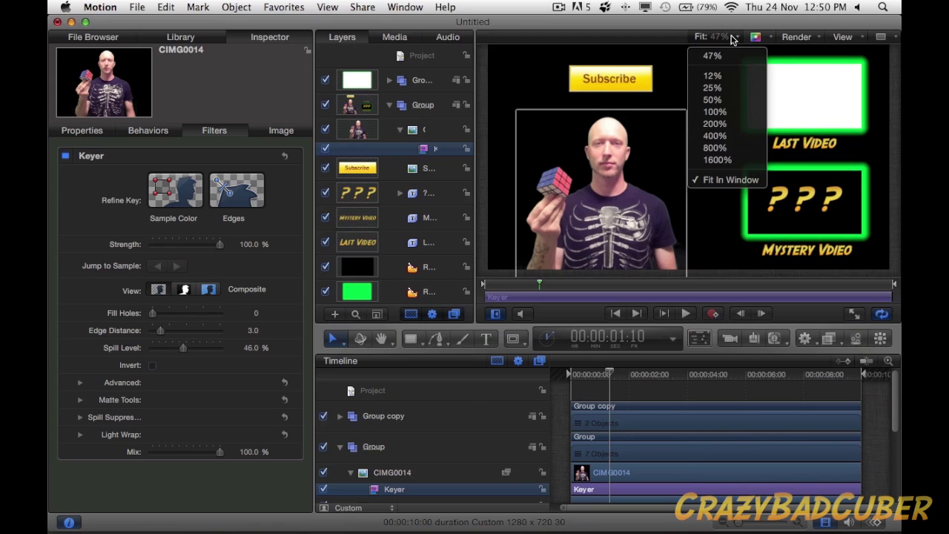
click(714, 111)
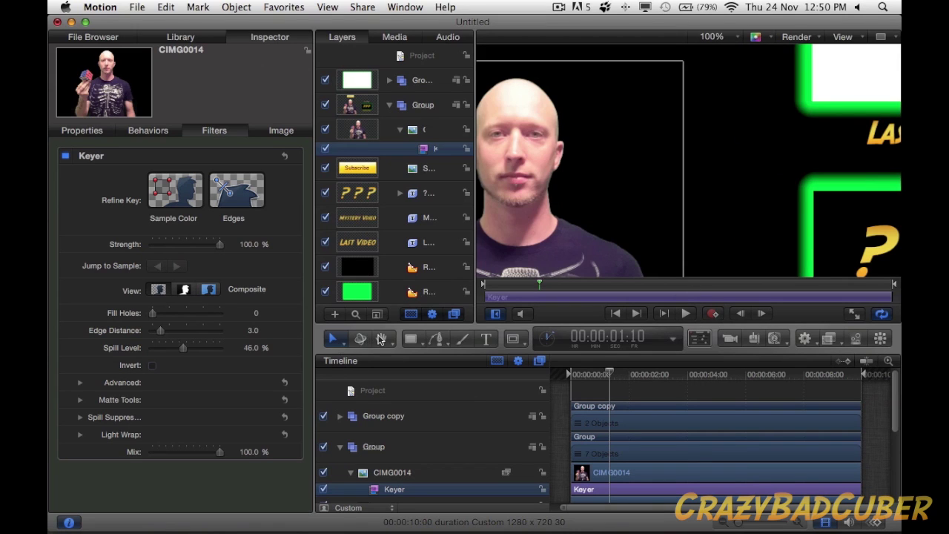
click(334, 339)
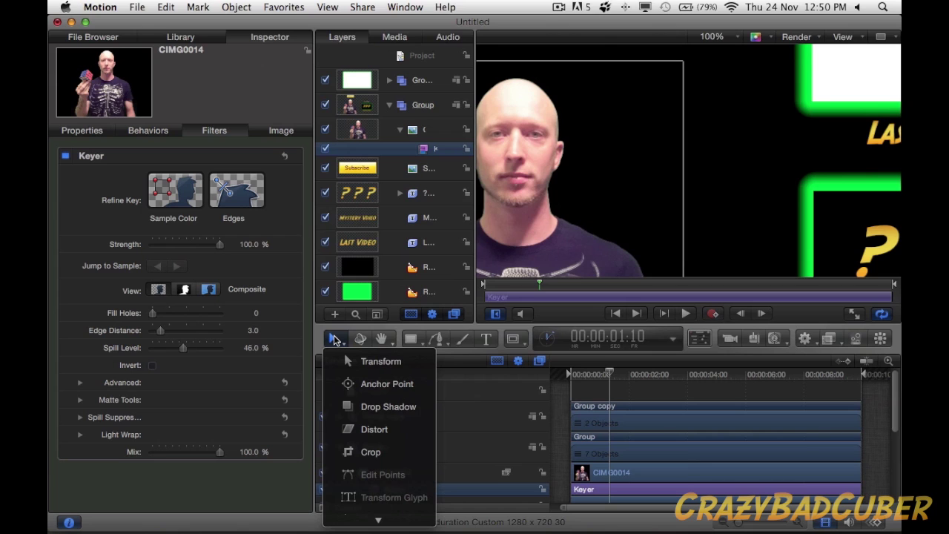
click(381, 339)
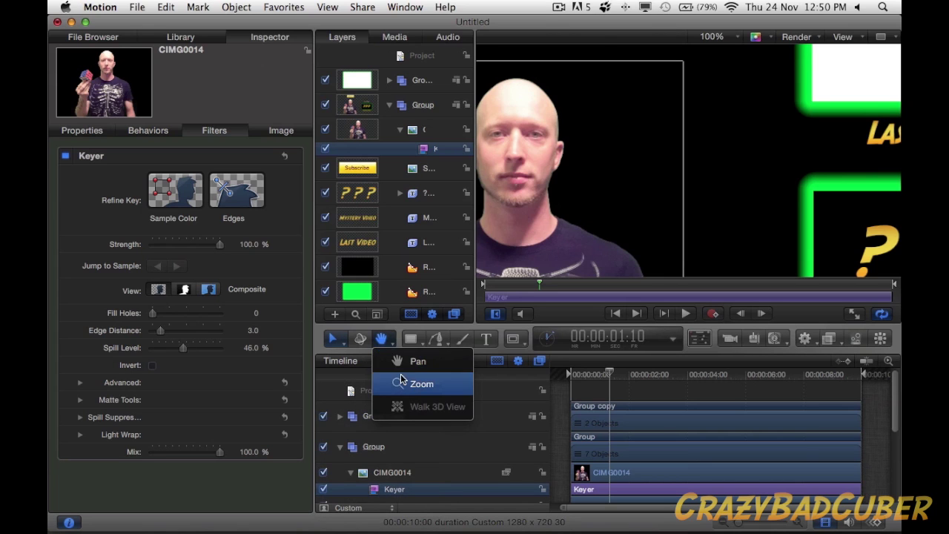
click(404, 361)
drag(719, 260, 798, 88)
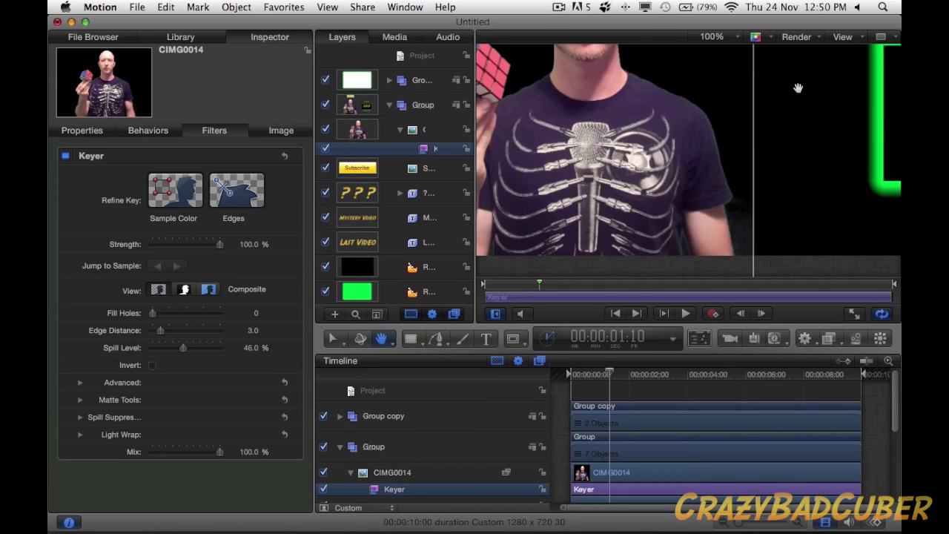
drag(776, 208, 696, 135)
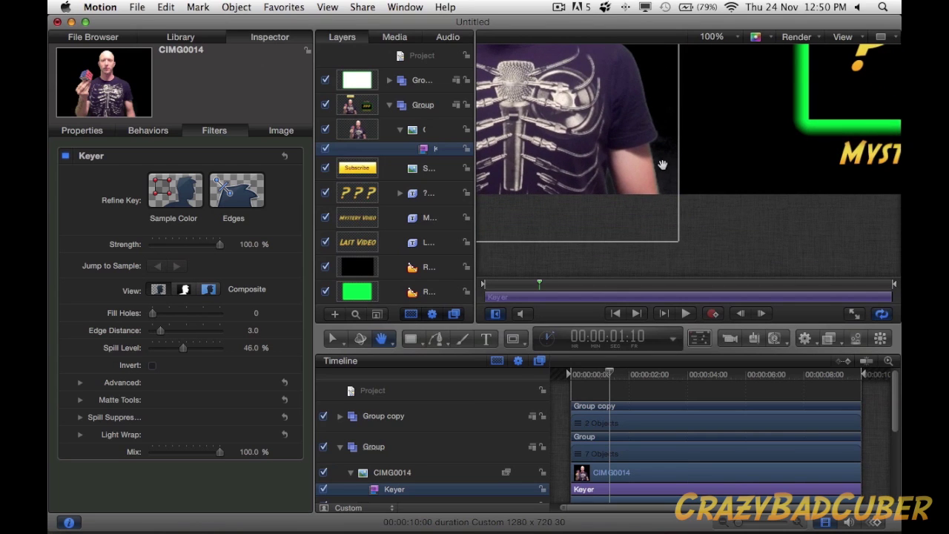
click(386, 132)
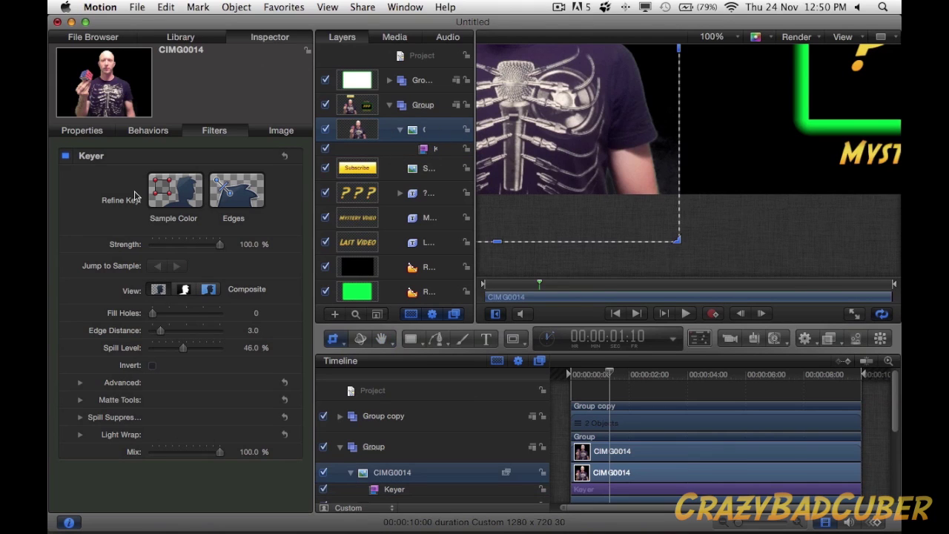
click(178, 195)
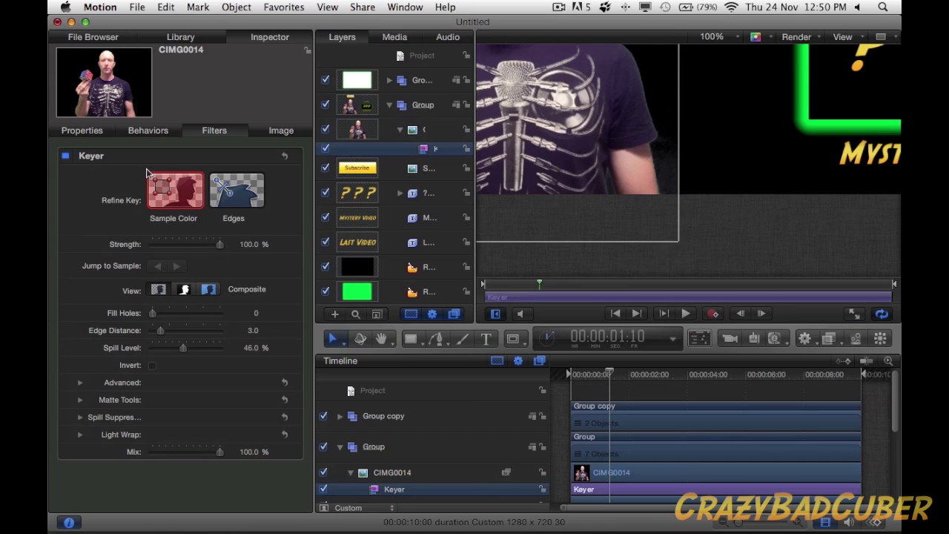
drag(662, 148, 671, 185)
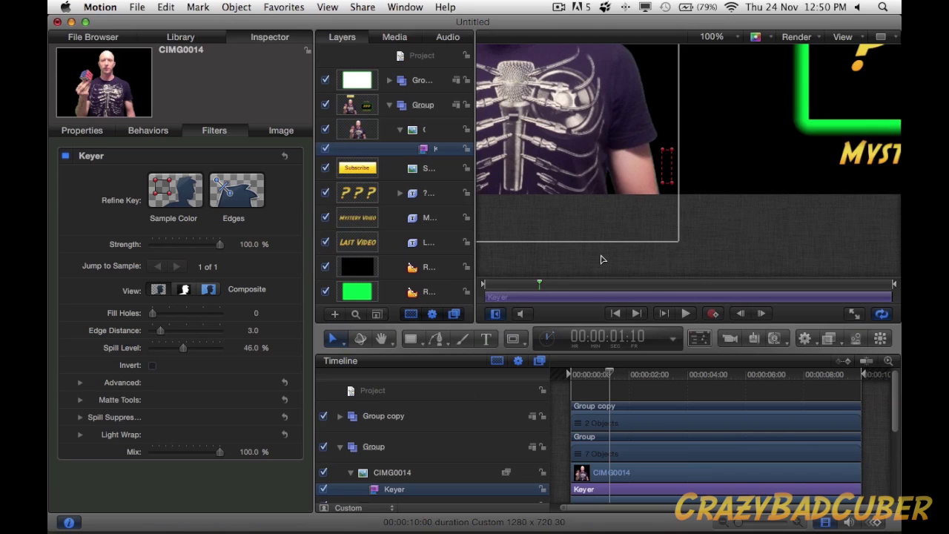
key(shift+z)
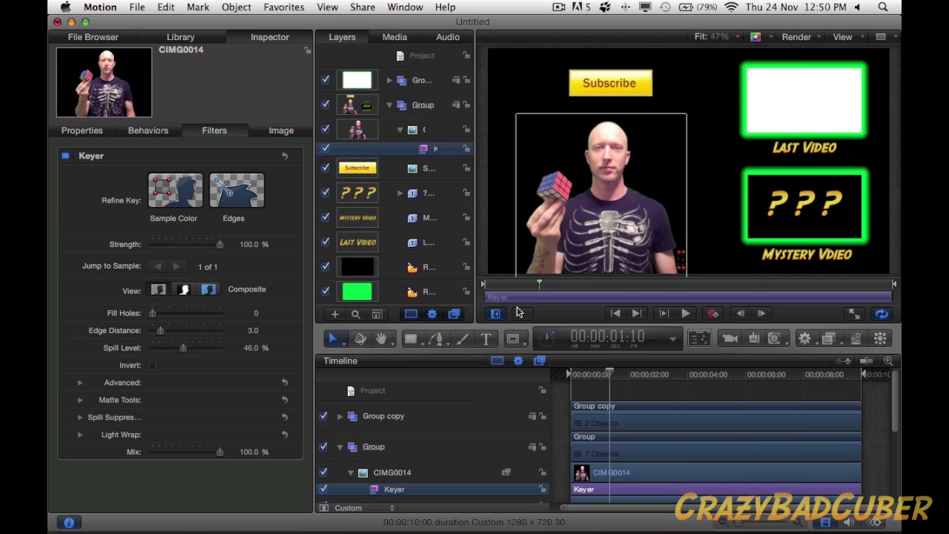
- Return to the first frame, collapse the group holding the photo, and preview the animation until the photo and question marks have appeared
drag(539, 286, 481, 287)
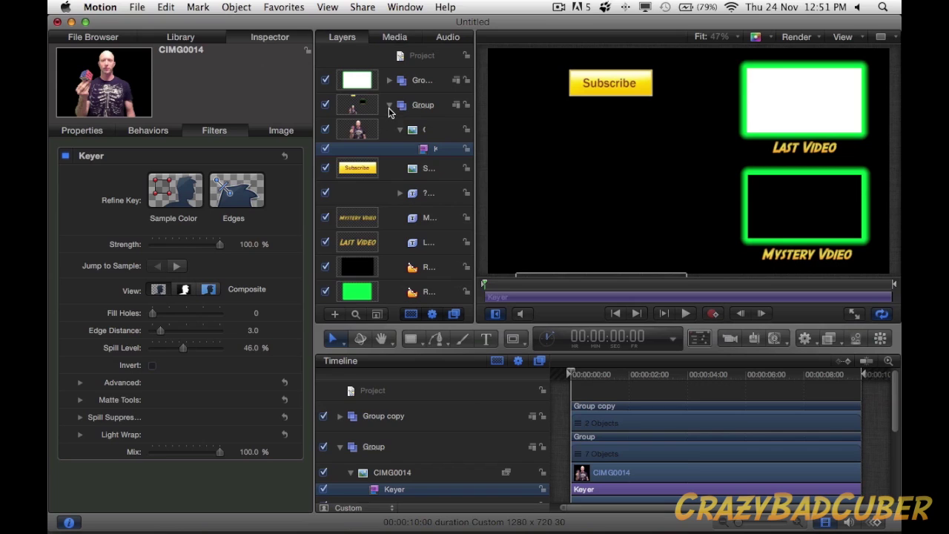
click(390, 105)
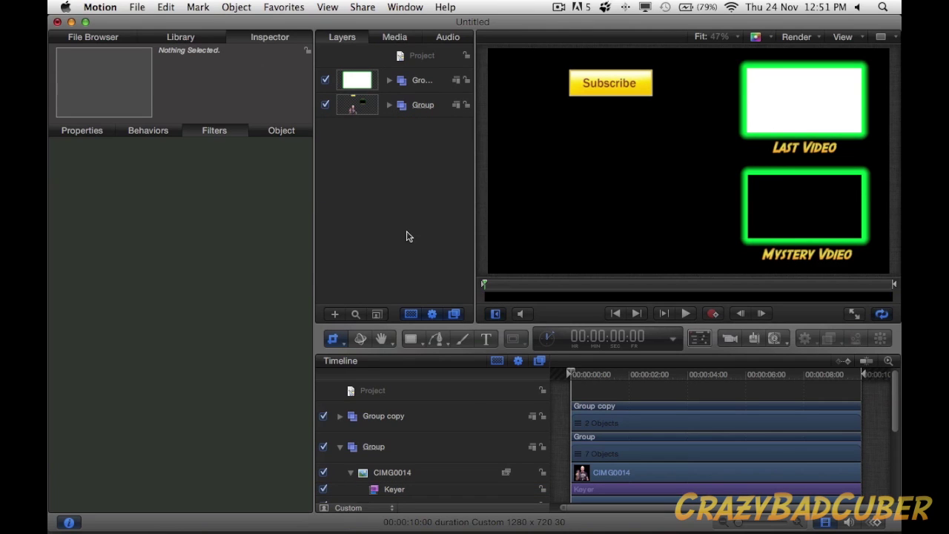
key(space)
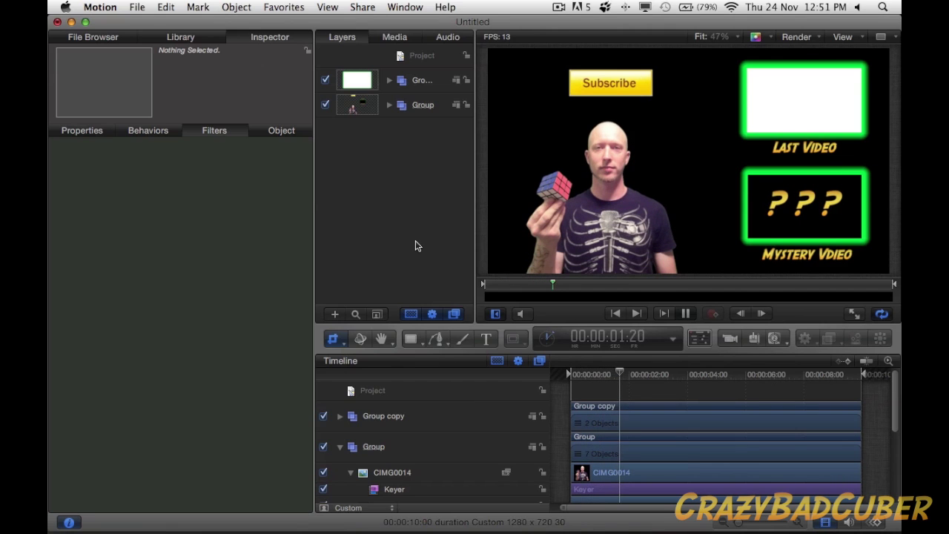
key(space)
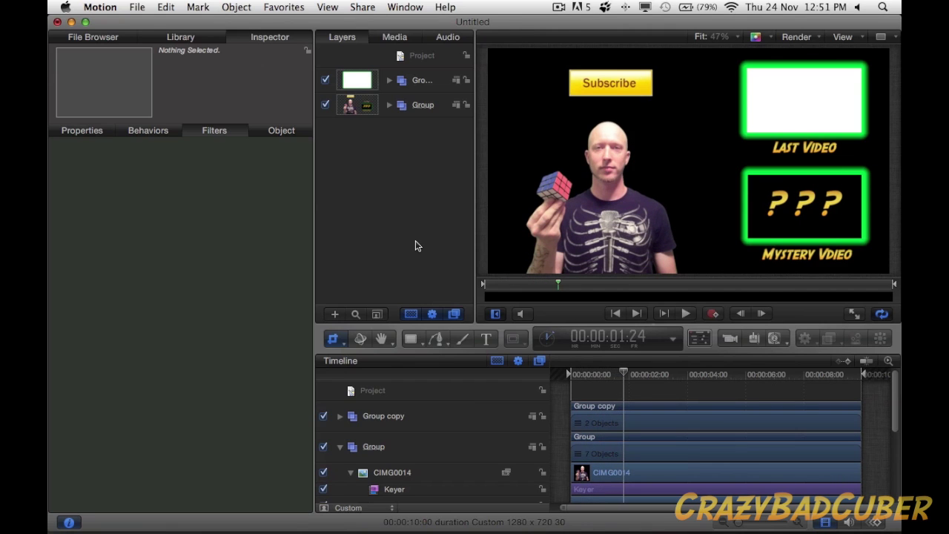
- Export the project as a QuickTime movie with the current settings and save it on the Desktop as sample outro
click(363, 9)
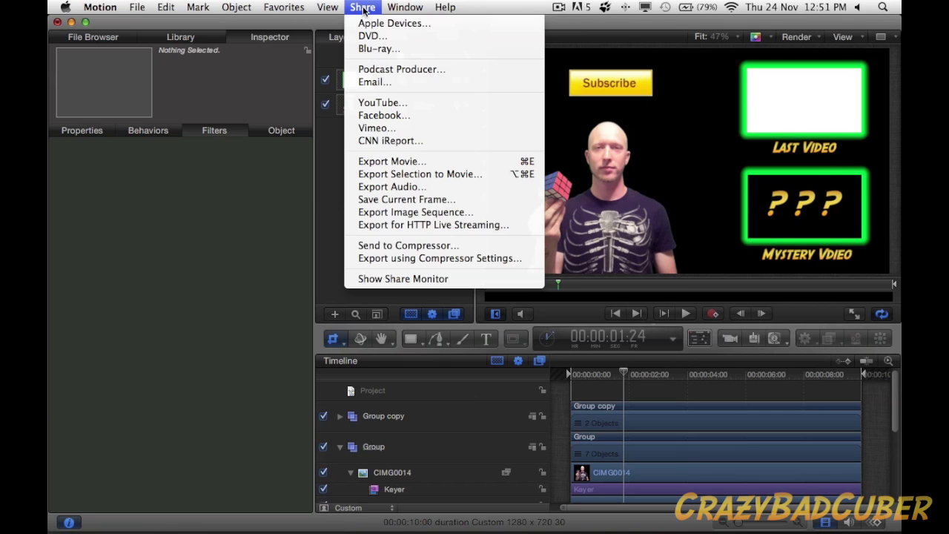
click(382, 162)
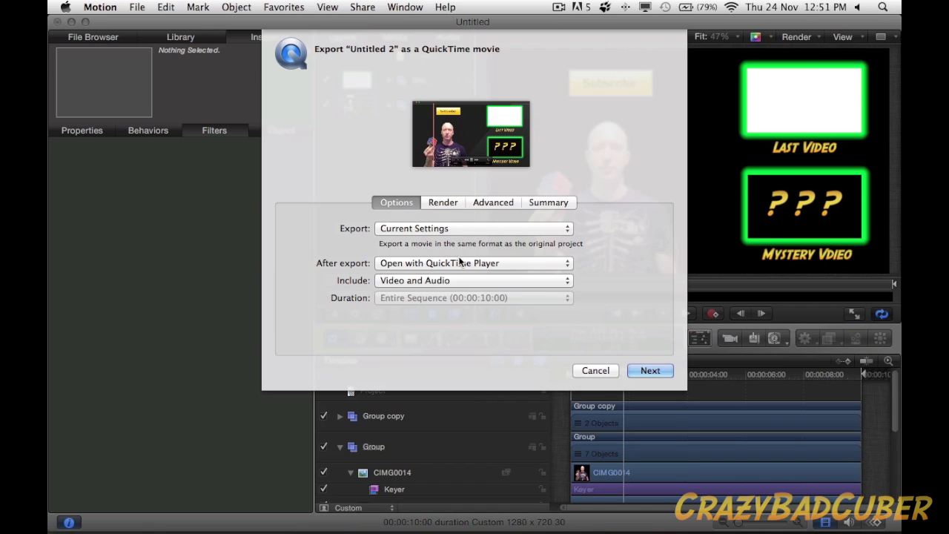
click(553, 201)
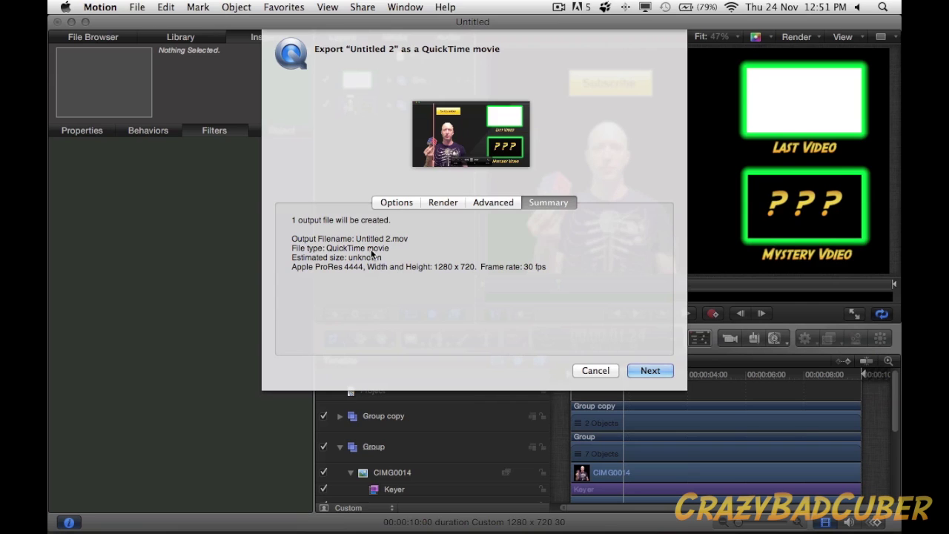
click(651, 371)
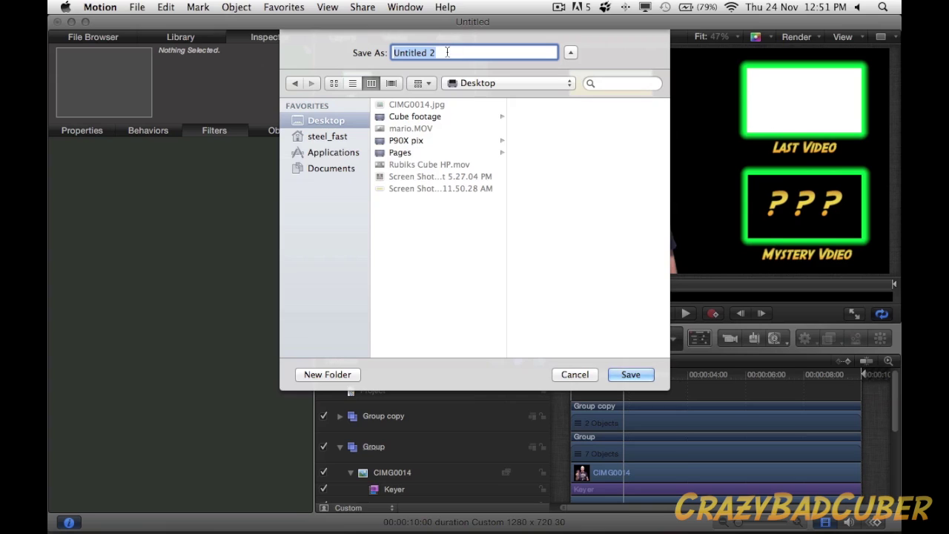
text(sample outr)
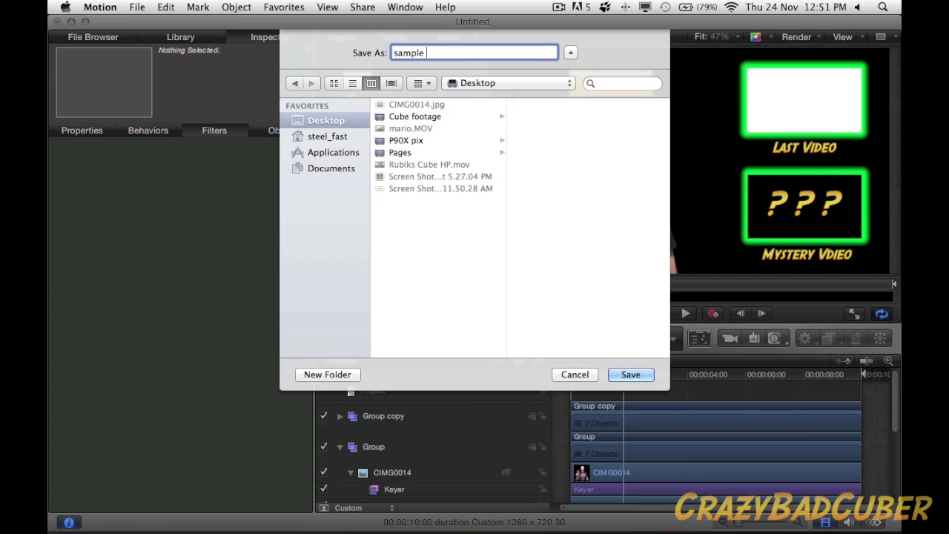
text(o)
click(621, 377)
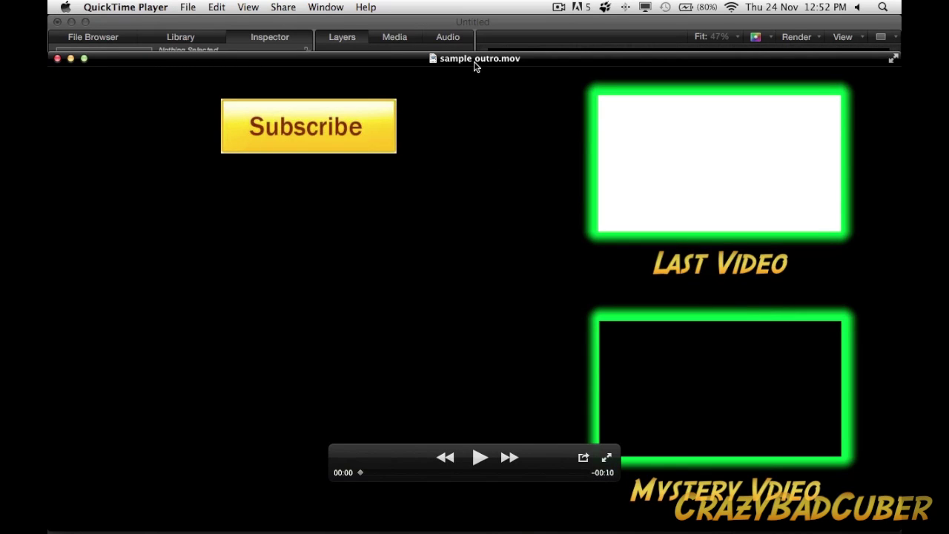
- Play the exported sample outro.mov full screen, replay its opening from the start, and close the movie
mouse_move(474, 40)
mouse_down()
mouse_move(465, 23)
mouse_move(479, 23)
mouse_up()
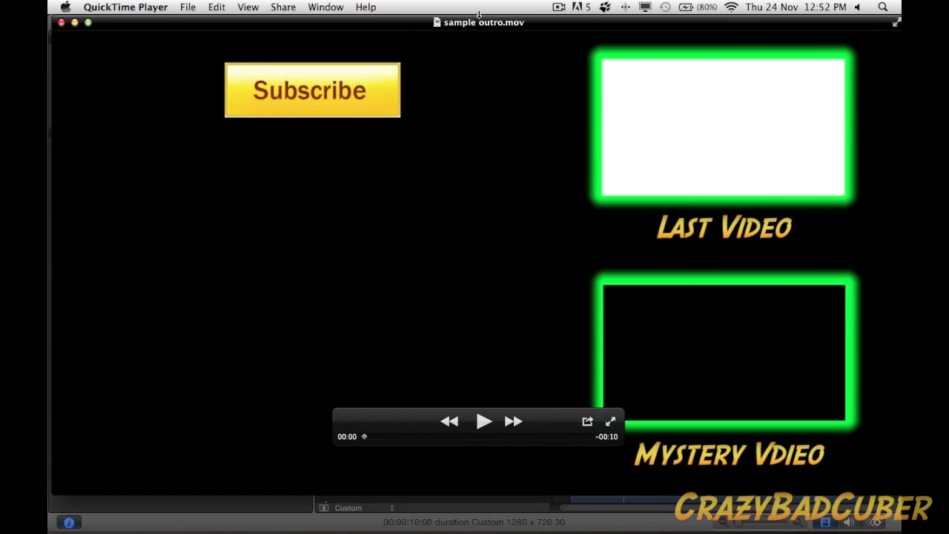
click(898, 24)
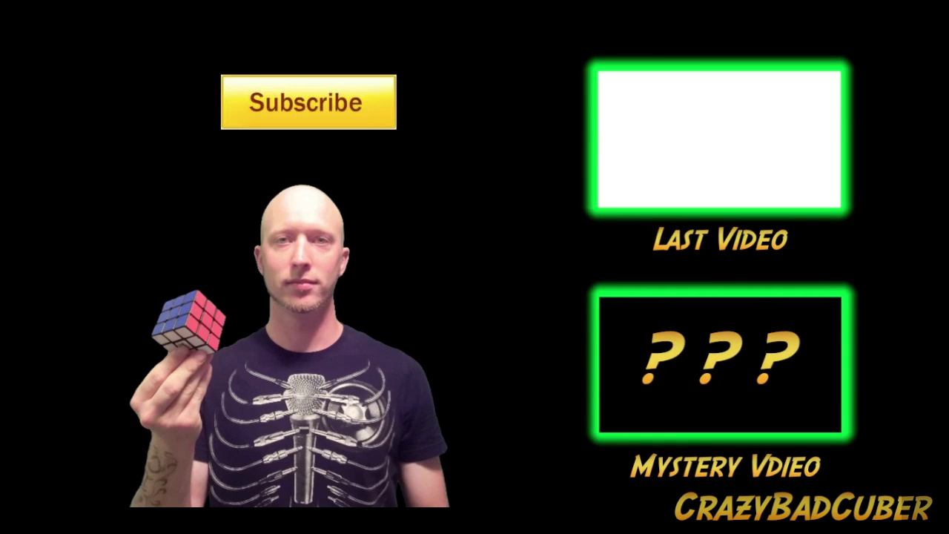
mouse_move(708, 497)
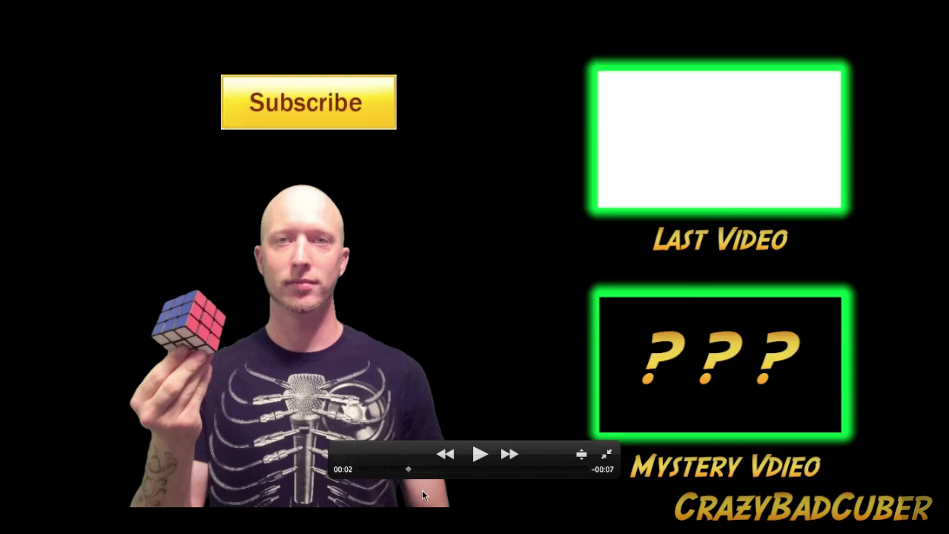
drag(390, 473, 349, 468)
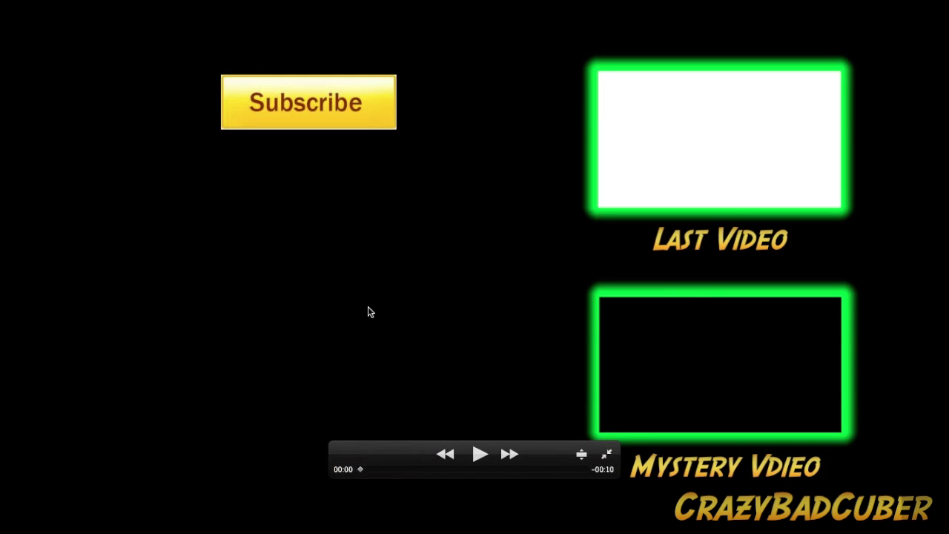
key(space)
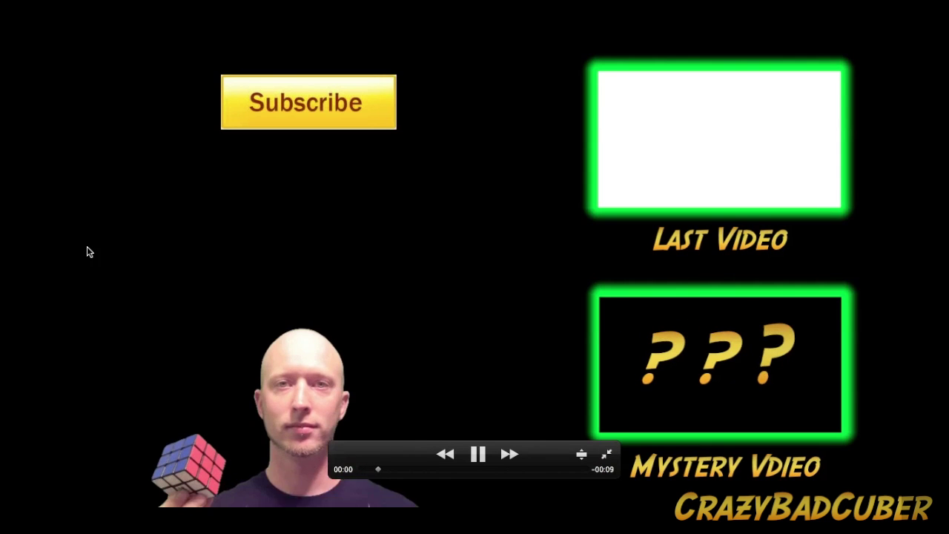
key(space)
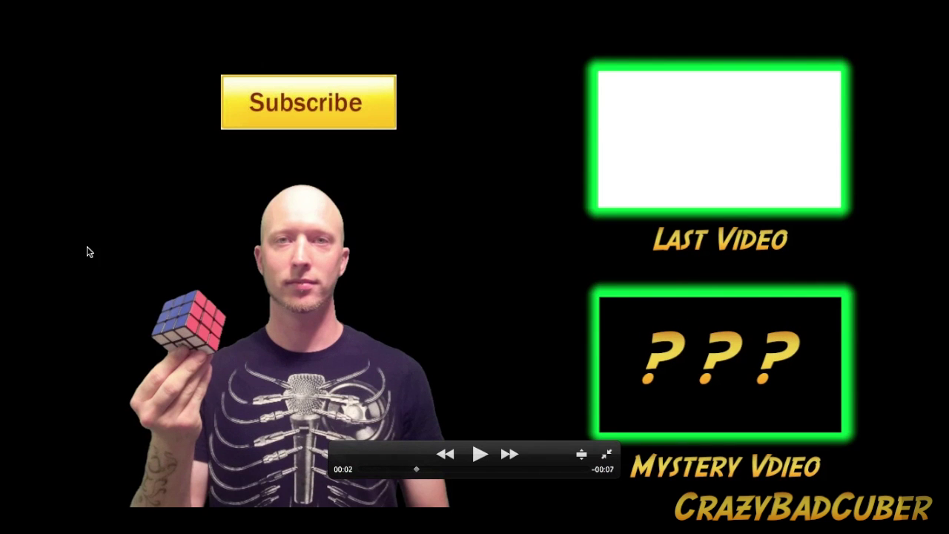
key(Escape)
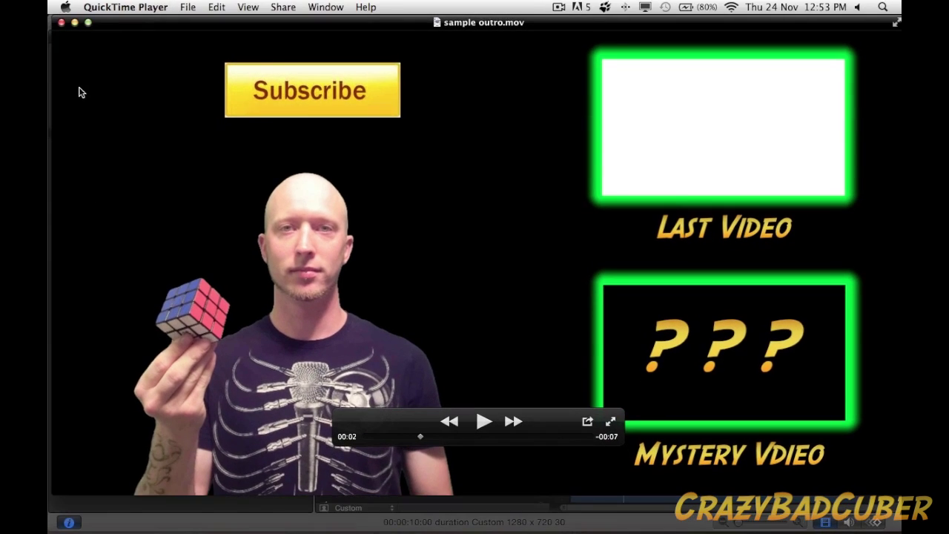
click(61, 23)
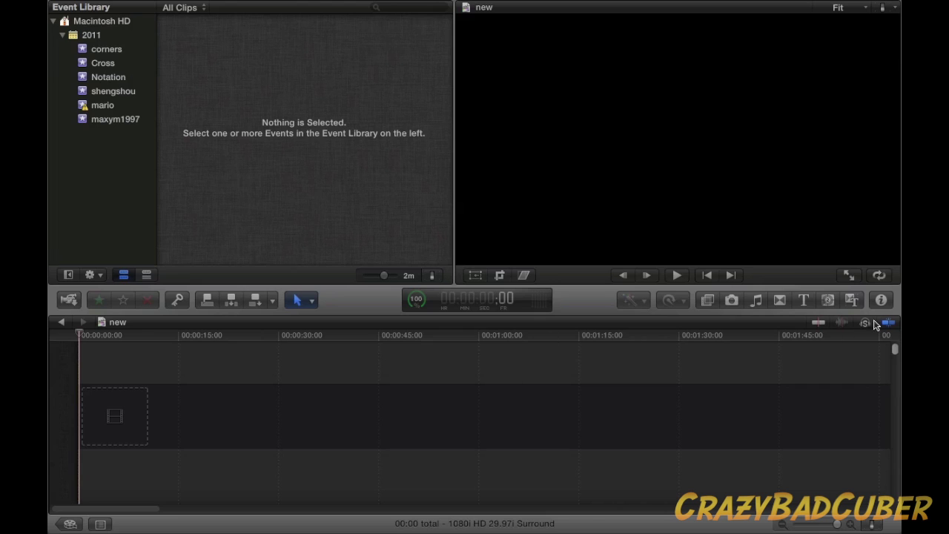
- In Final Cut Pro, browse the crazybadcuber generators and preview the Crazybadcuber intro
click(830, 299)
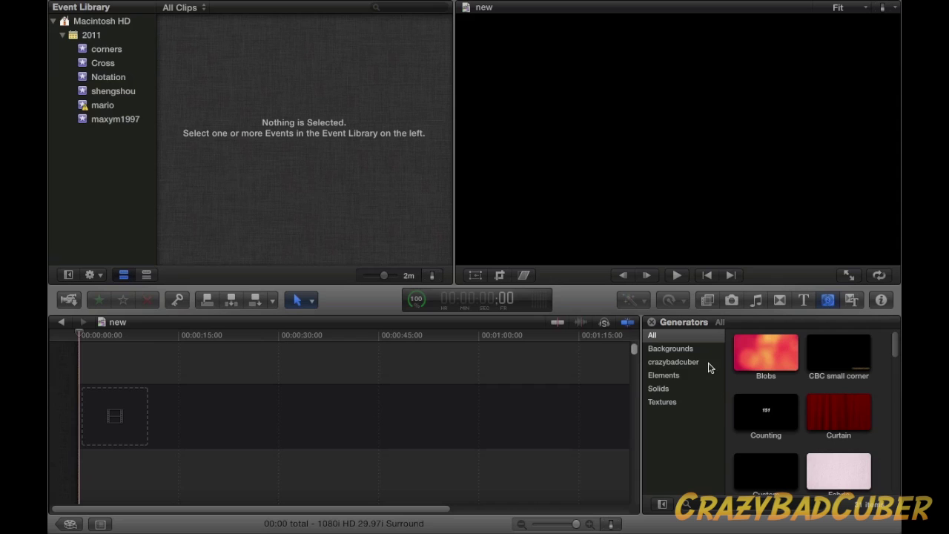
click(674, 363)
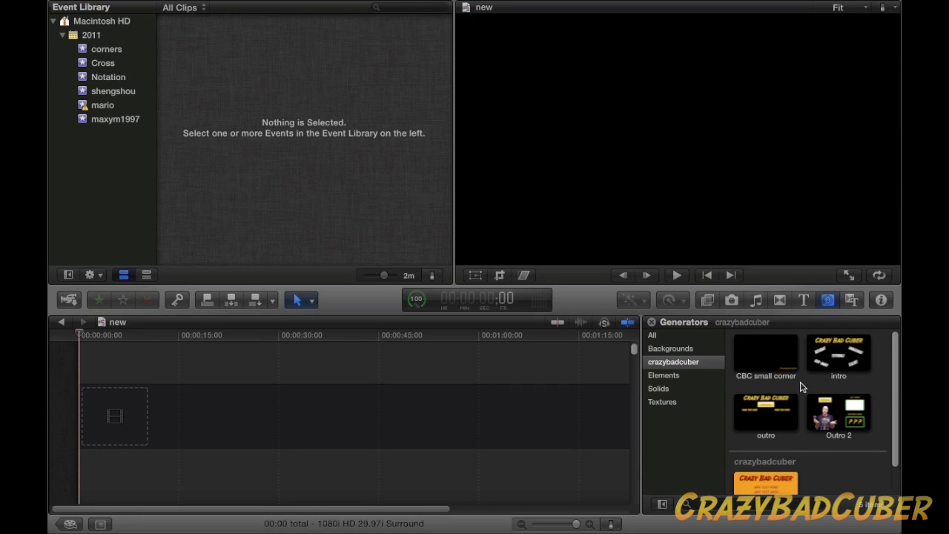
scroll(821, 484, down, 1)
click(778, 466)
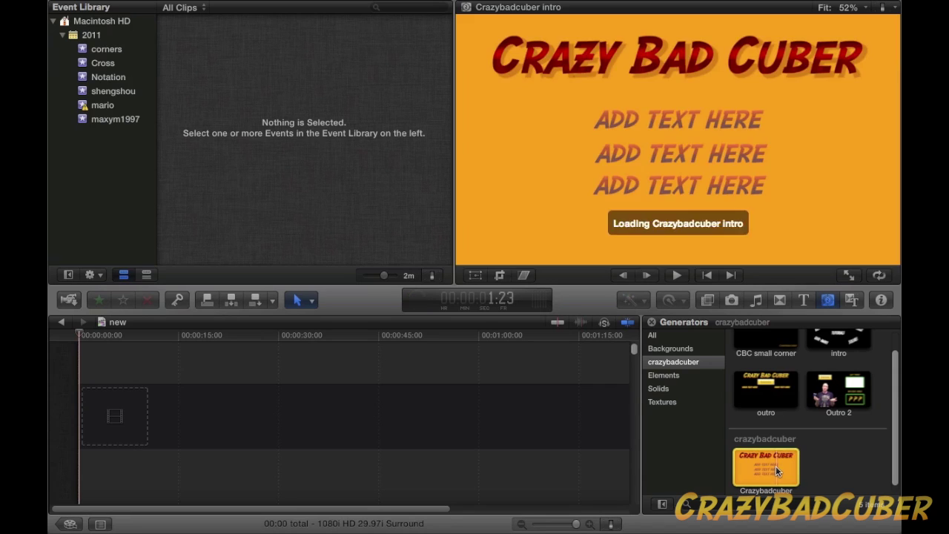
key(space)
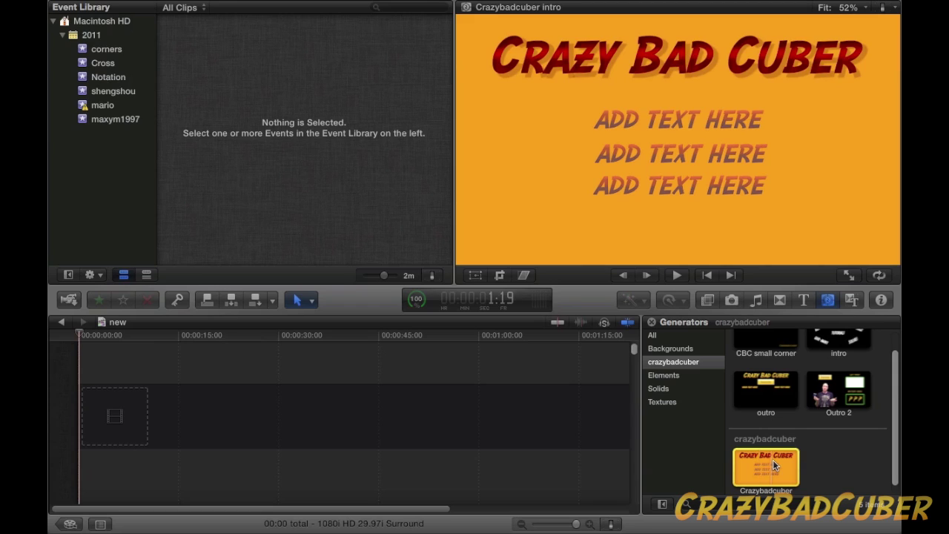
scroll(846, 470, up, 1)
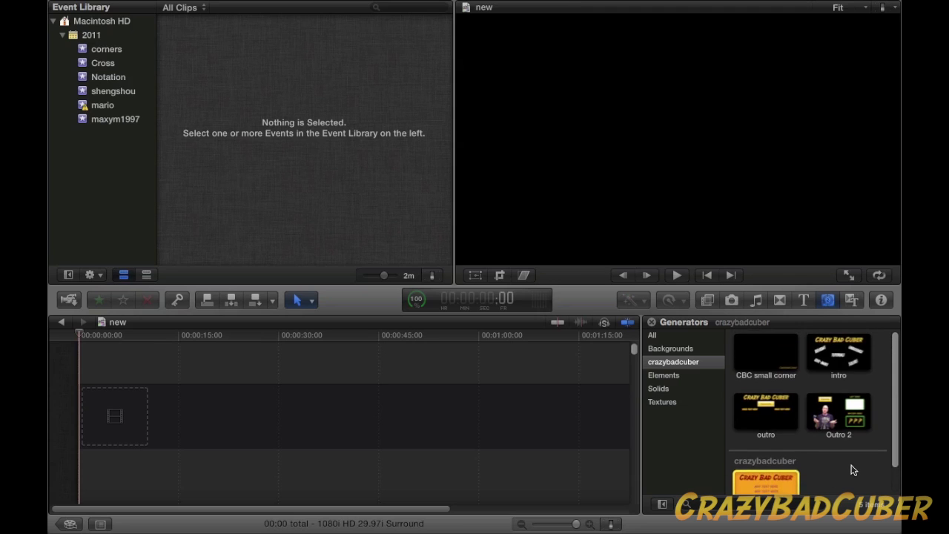
- Add the Outro 2 generator from the crazybadcuber category at the start of the timeline
click(777, 421)
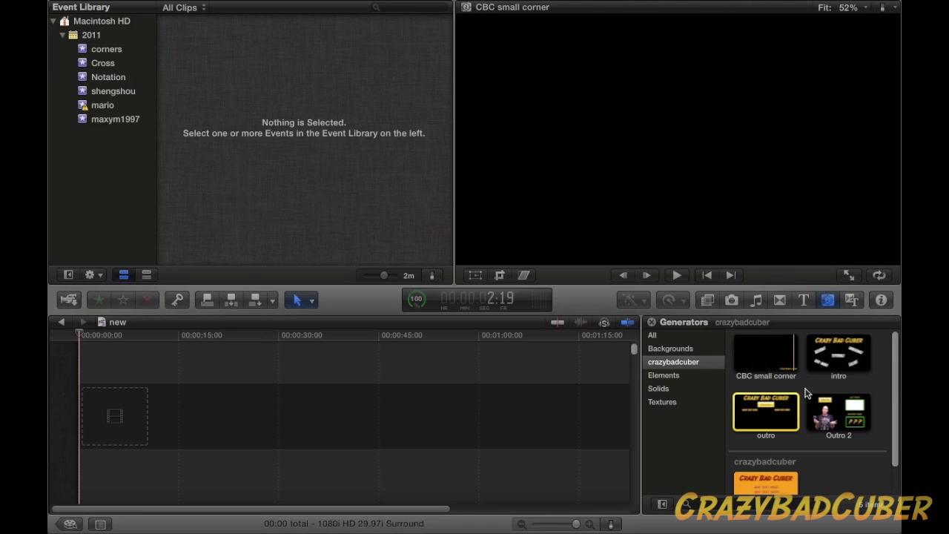
click(835, 416)
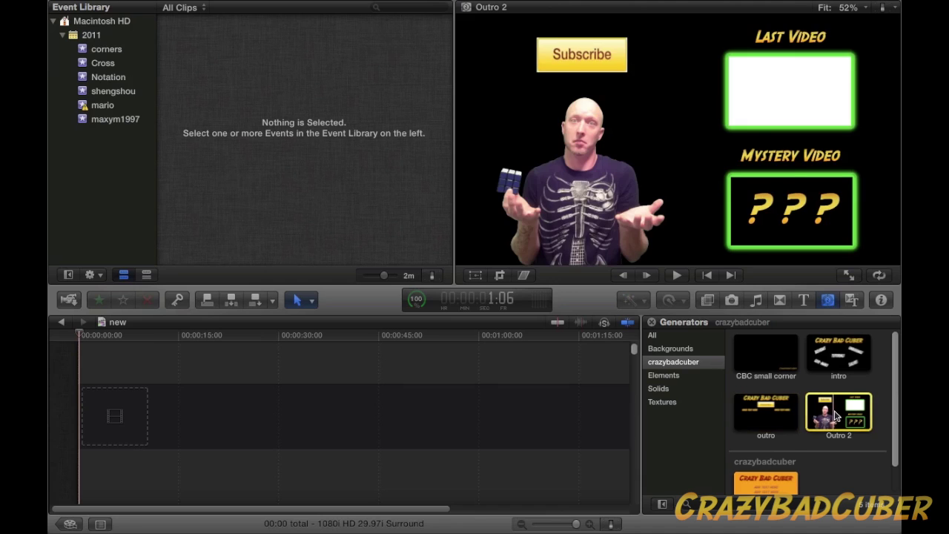
drag(834, 416, 84, 422)
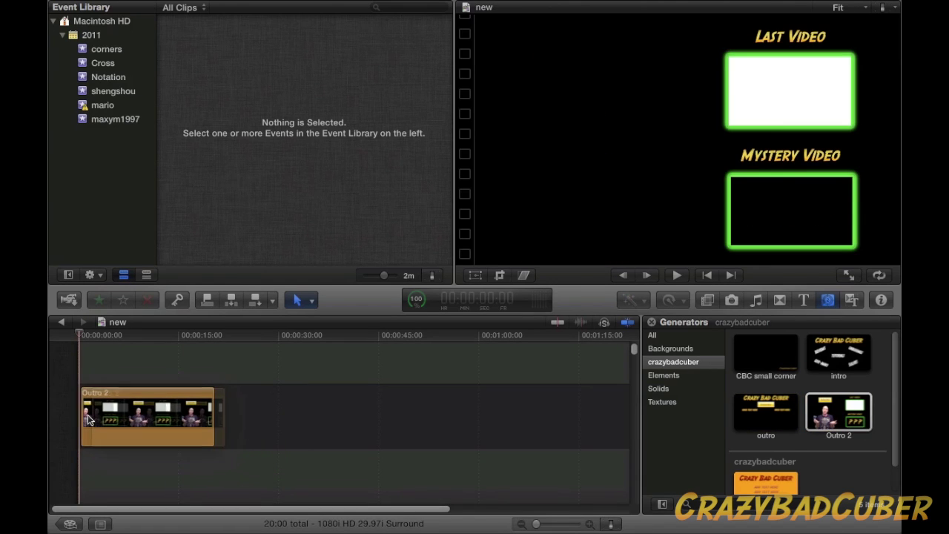
click(711, 87)
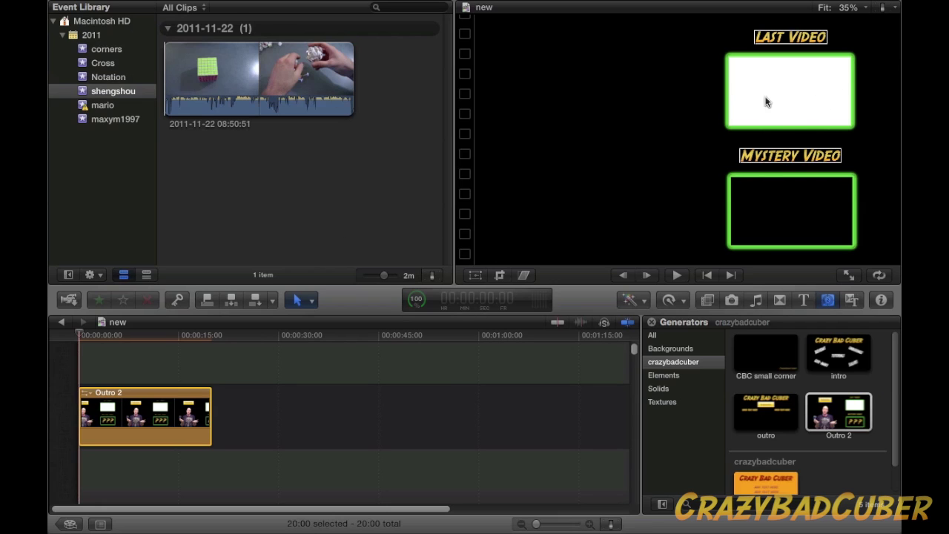
- Select about 22 seconds of the shengshou event's clip, starting near 2:21:20, and connect it above Outro 2 at the timeline start
key(Up)
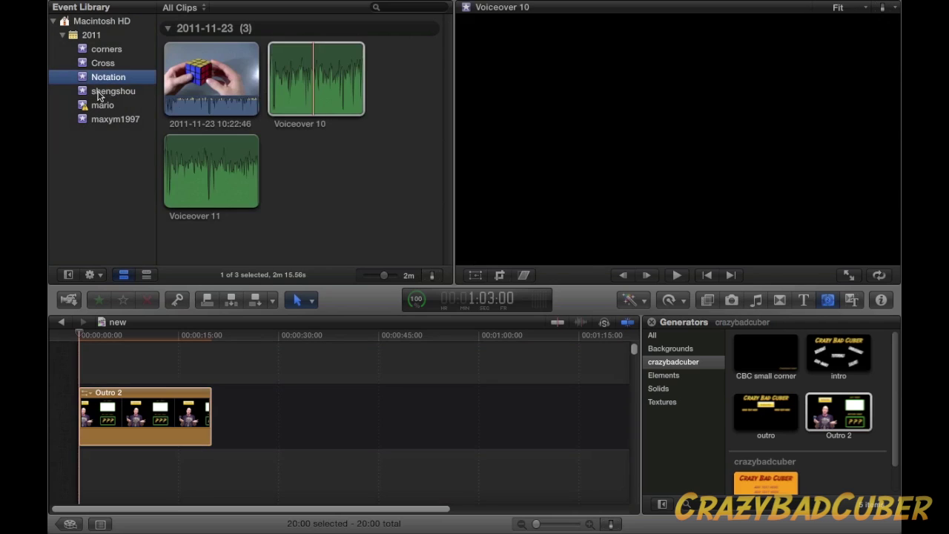
click(111, 91)
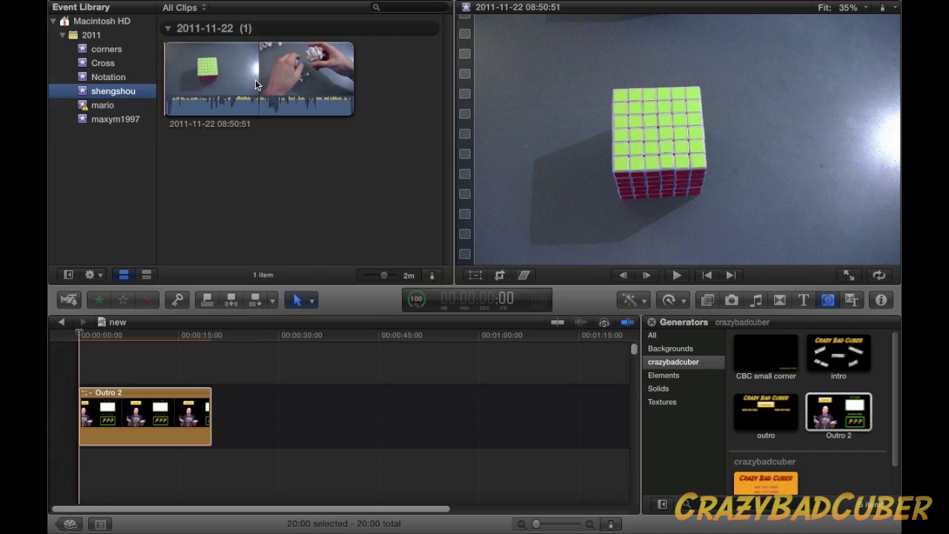
click(262, 68)
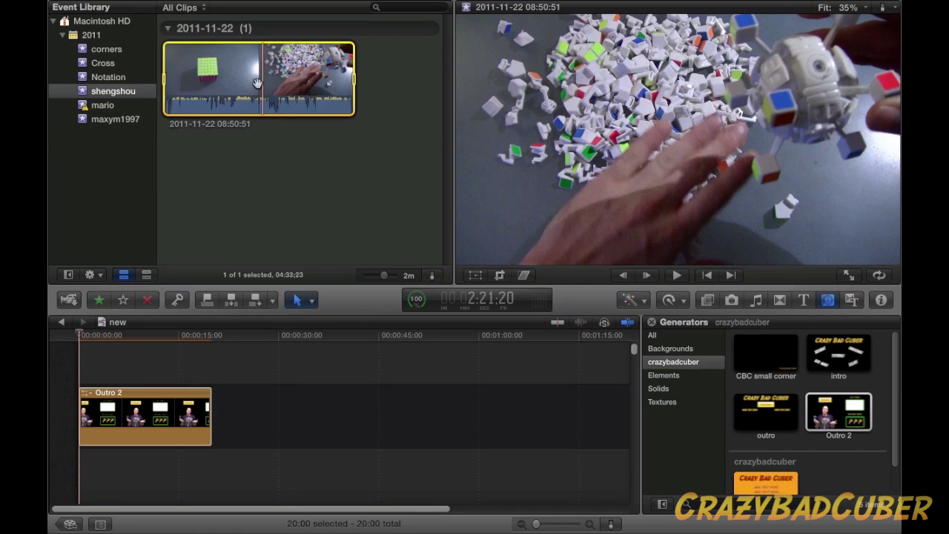
key(super+shift+a)
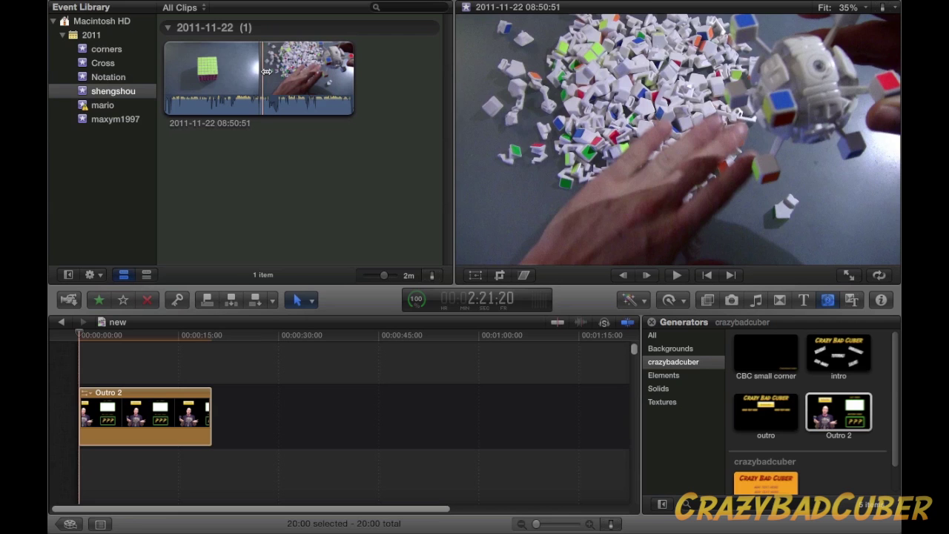
drag(266, 71, 85, 363)
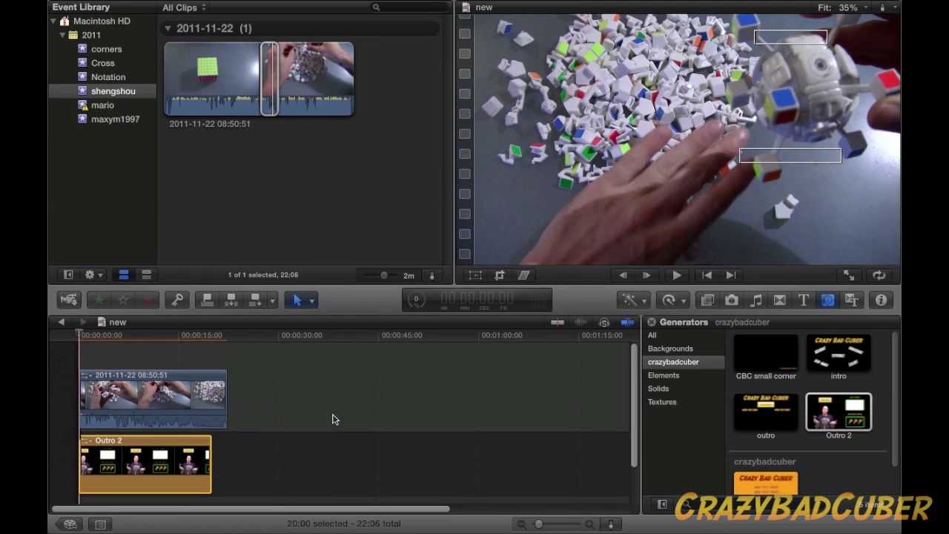
- Trim the end of the connected clip to line up with the end of Outro 2 and silence its audio
click(211, 376)
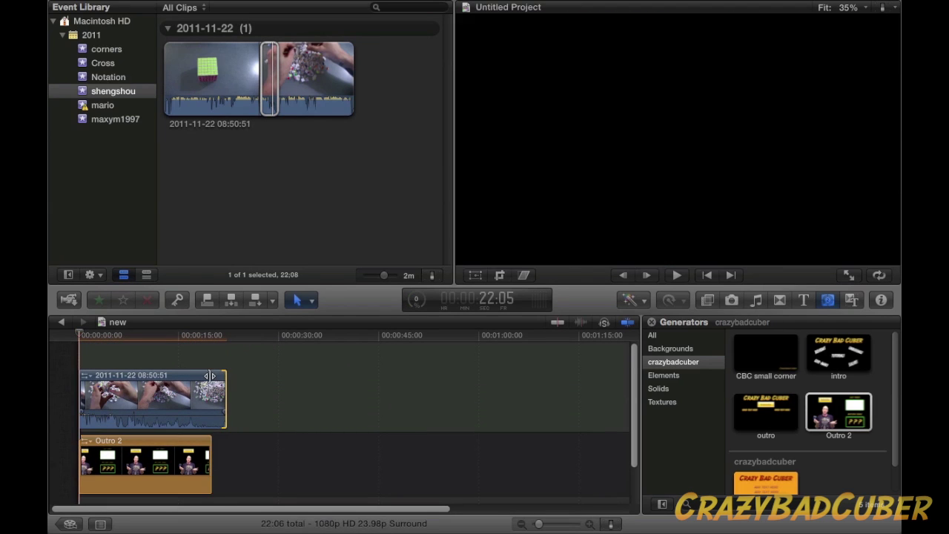
drag(212, 376, 204, 378)
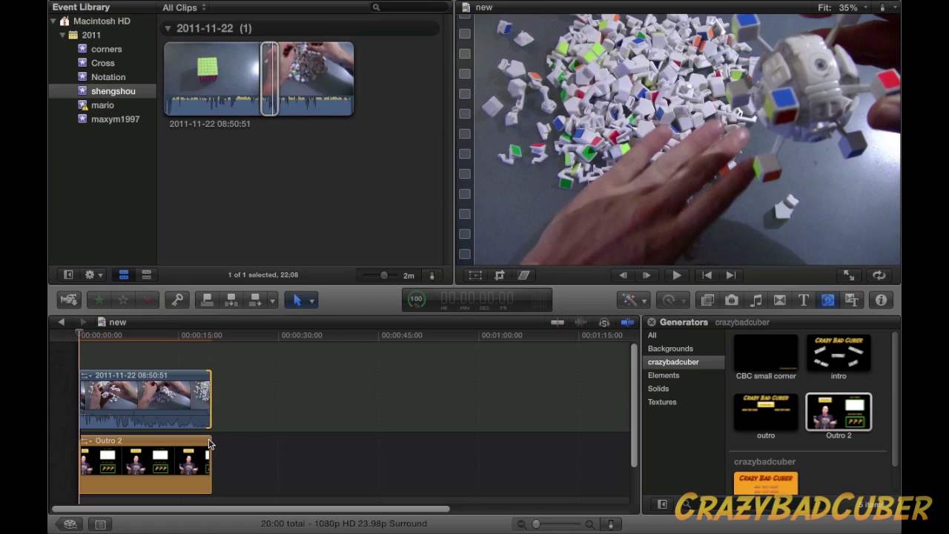
click(151, 421)
drag(151, 420, 148, 436)
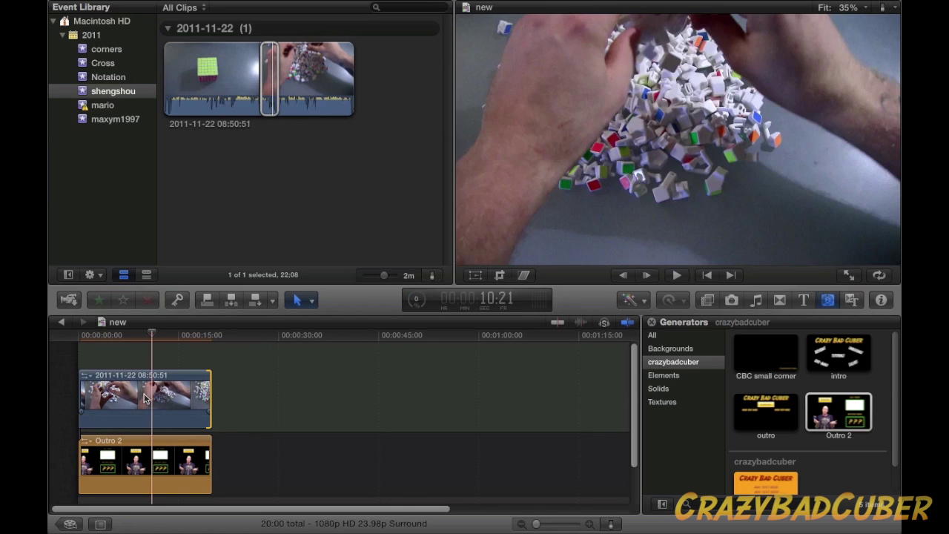
- Use Transform to shrink the connected clip to about the size of the white Last Video box and place it over that box
click(144, 395)
click(477, 276)
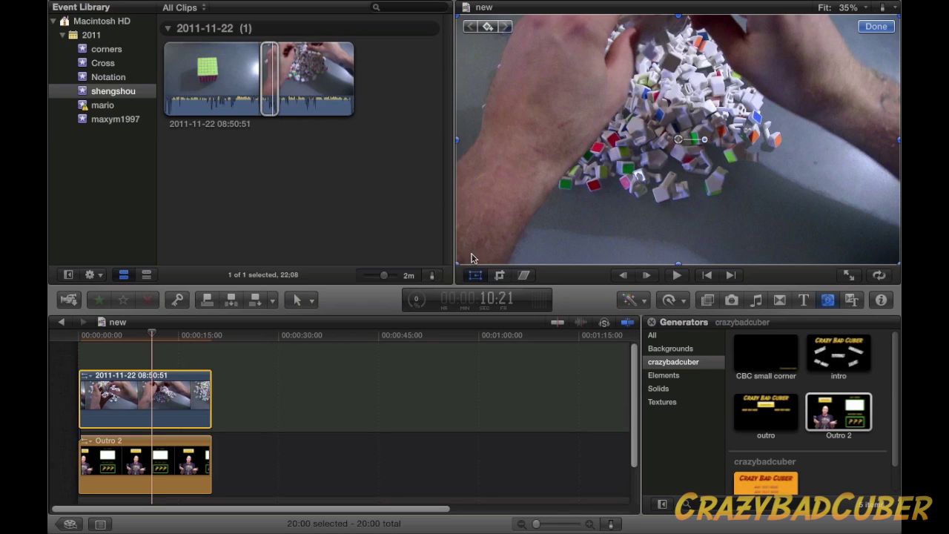
click(478, 258)
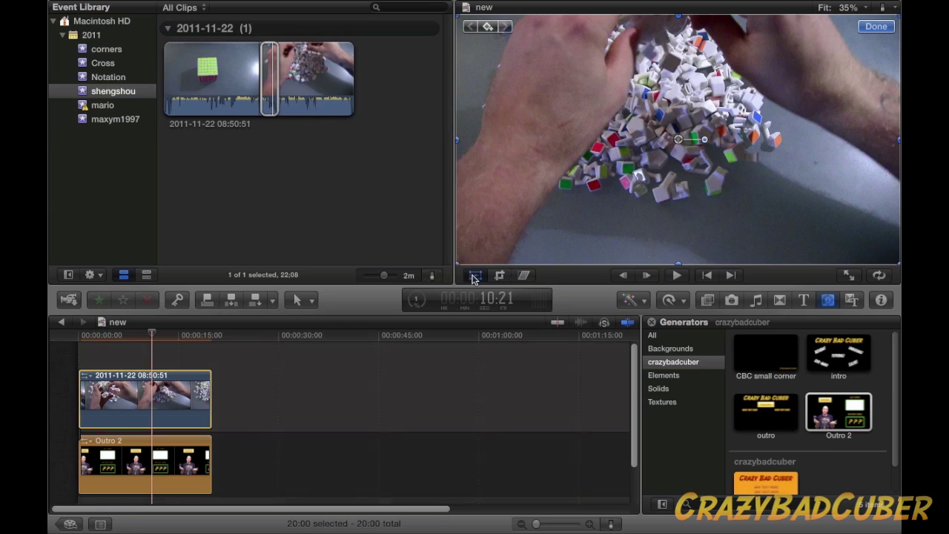
click(185, 401)
drag(460, 263, 615, 177)
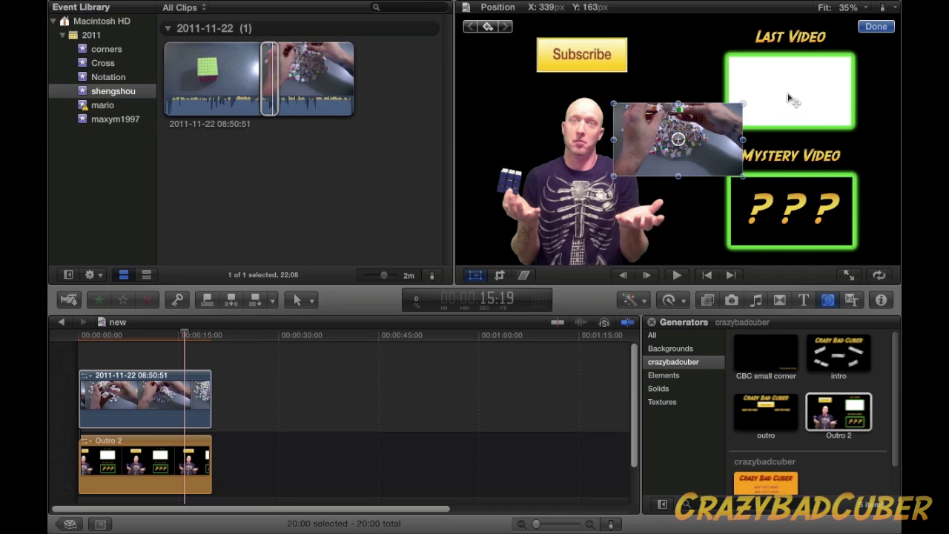
drag(789, 95, 792, 94)
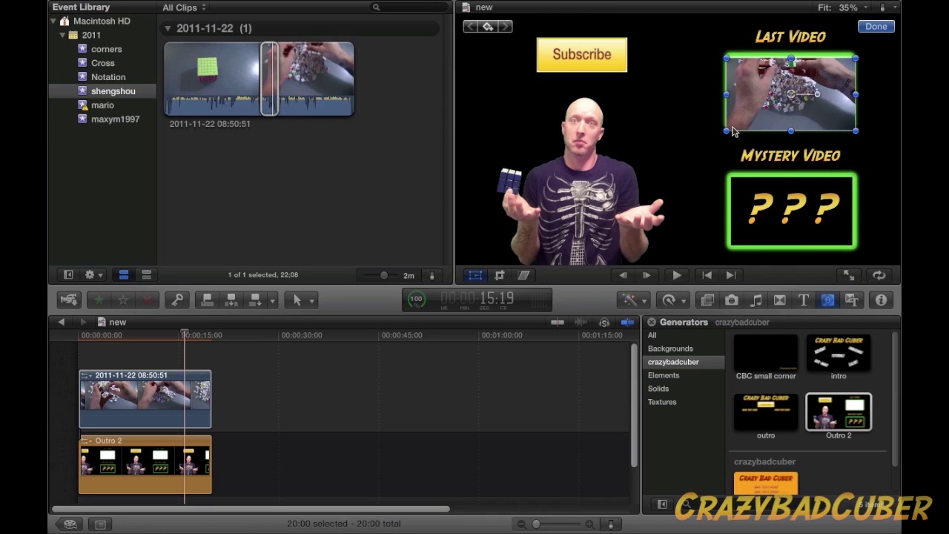
- Shrink the connected clip slightly and nudge it to sit inside the green Last Video frame, and leave Transform
drag(727, 131, 732, 127)
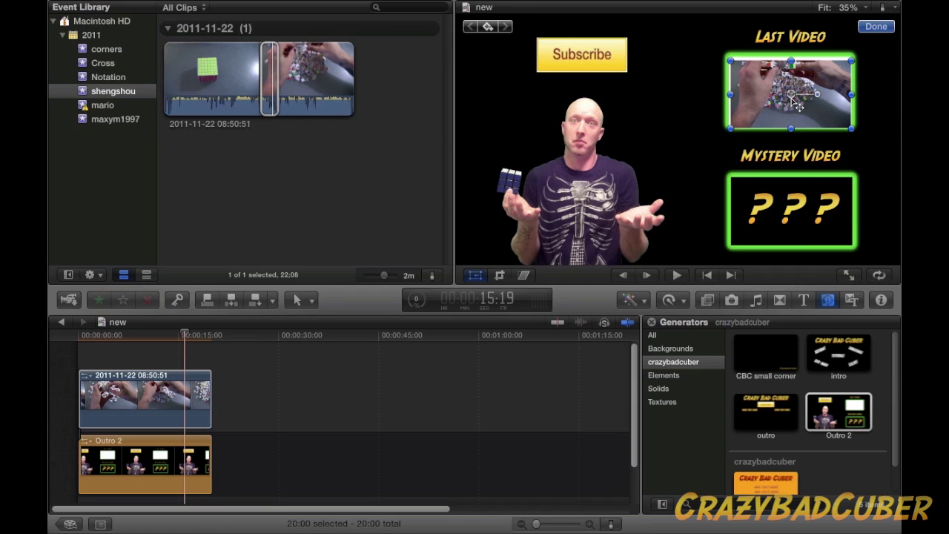
drag(792, 94, 790, 92)
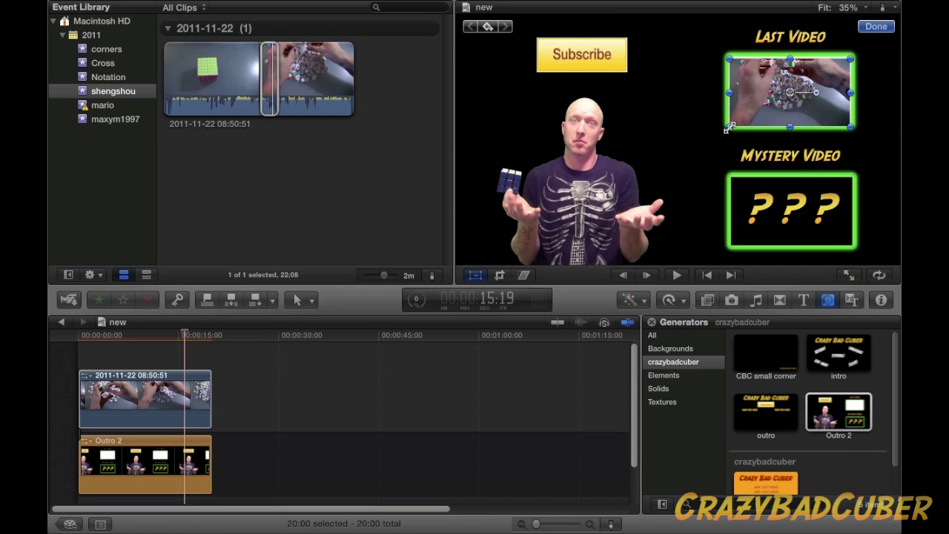
drag(730, 127, 730, 127)
drag(790, 93, 790, 92)
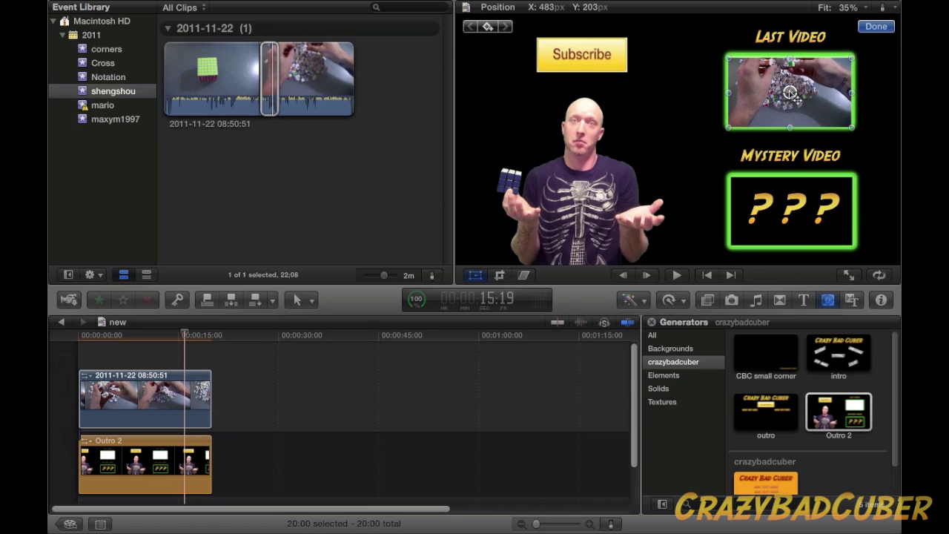
drag(791, 92, 790, 93)
click(484, 185)
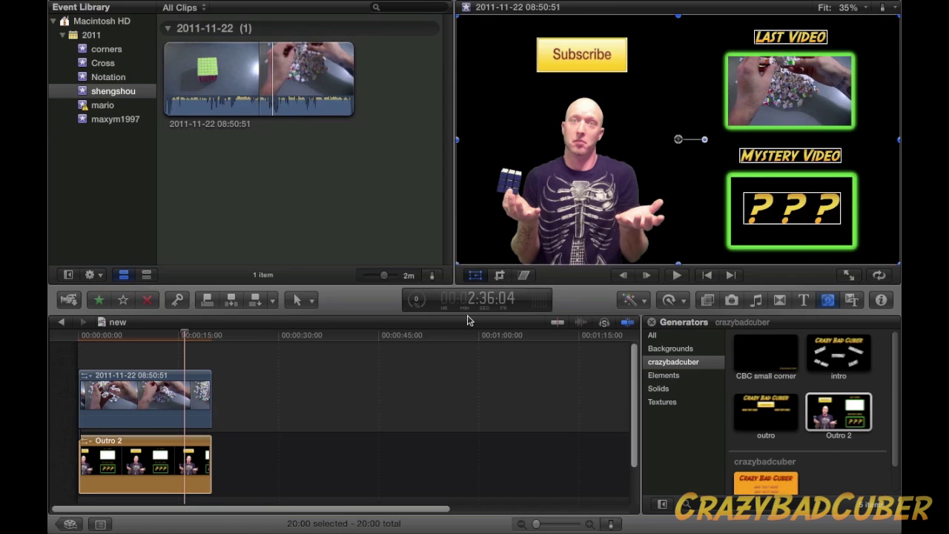
key(a)
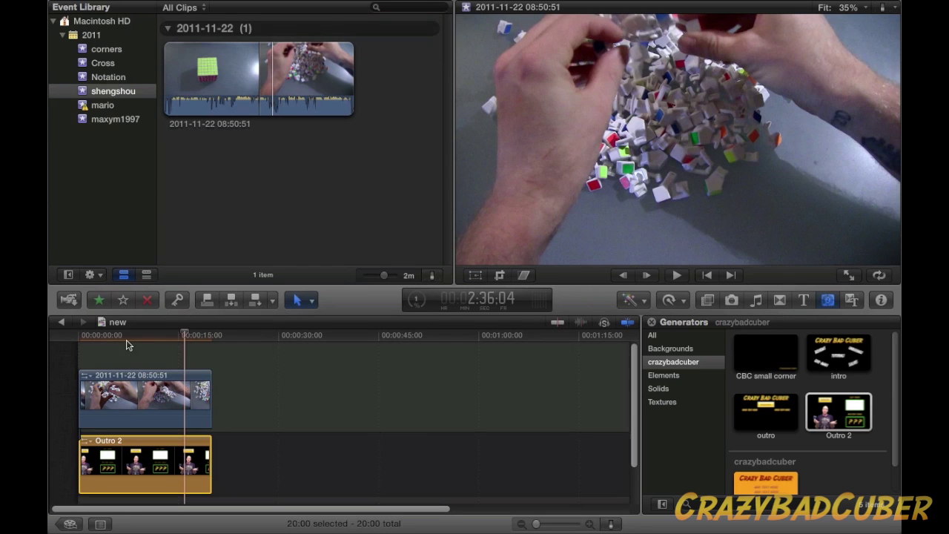
- Play the outro twice from the timeline start to check the placed clip and the animated elements
click(80, 336)
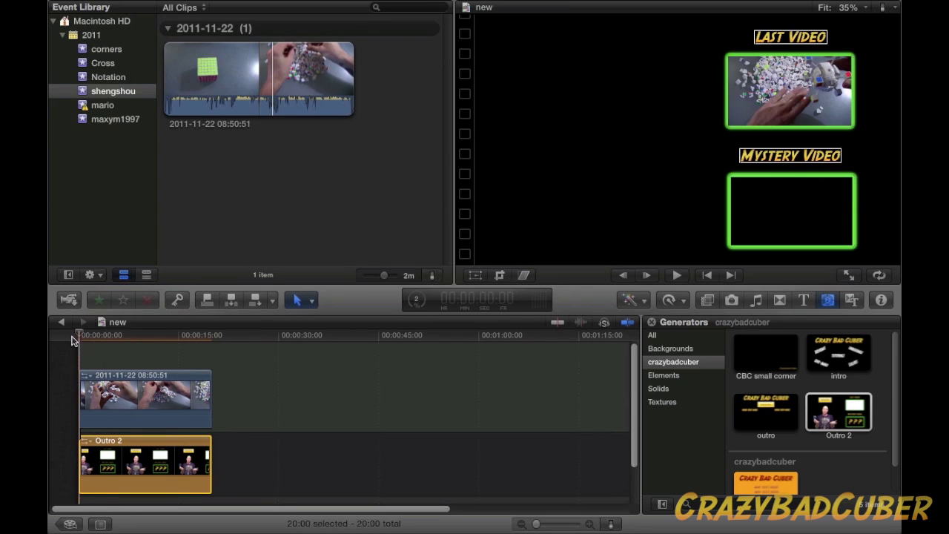
key(space)
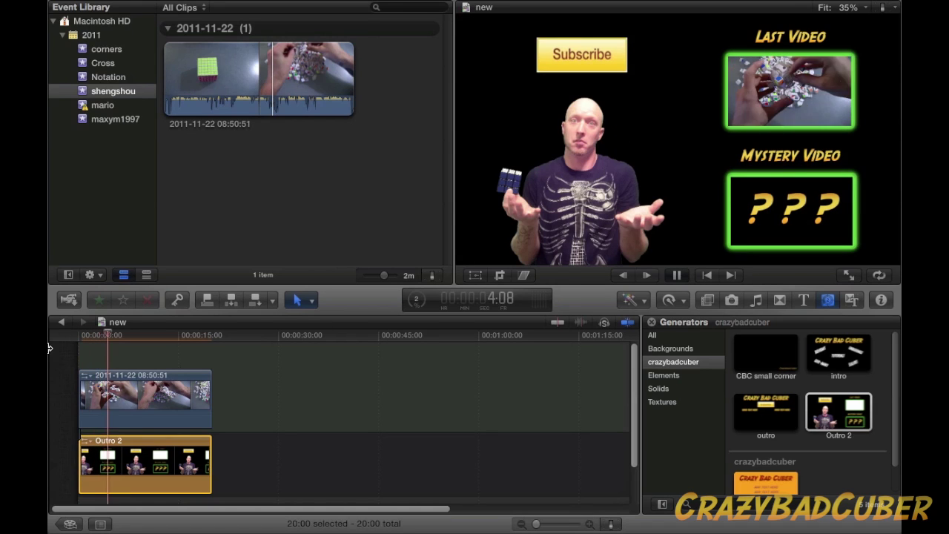
key(space)
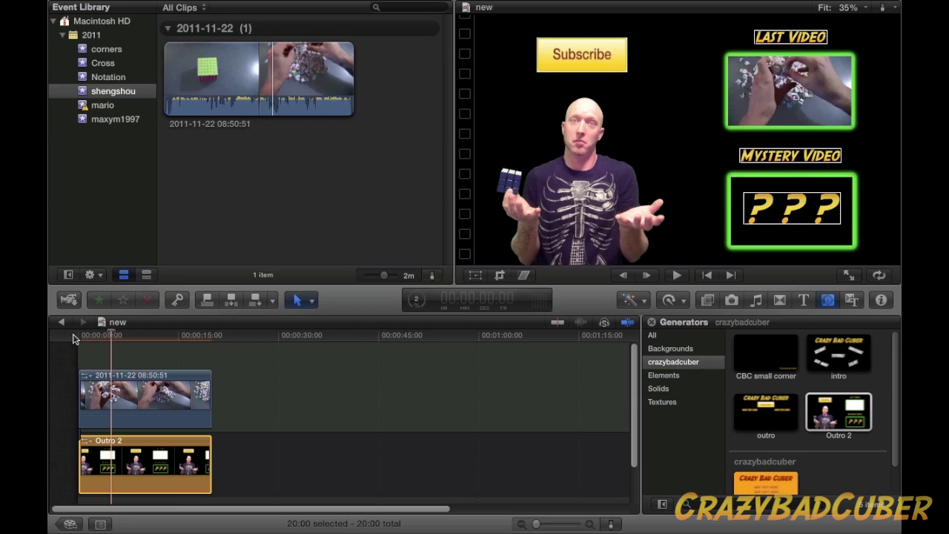
click(80, 340)
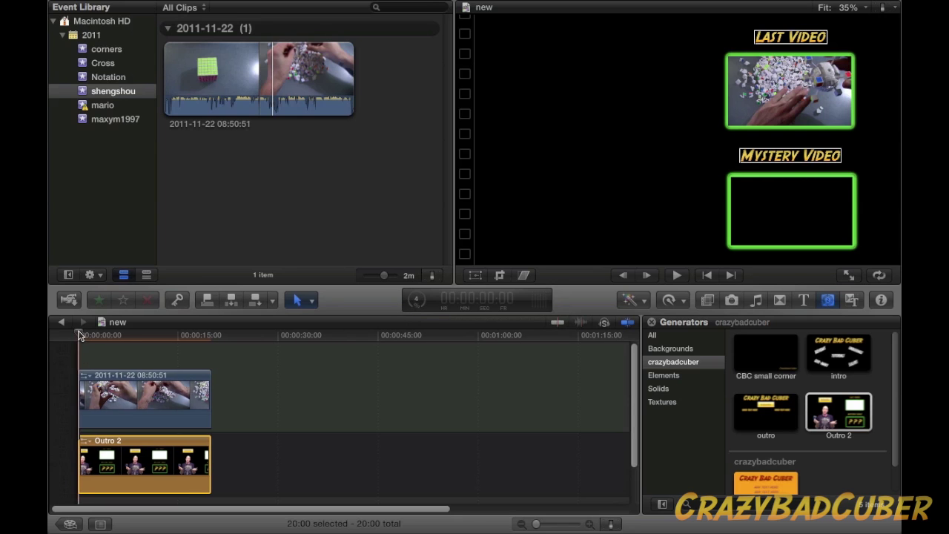
key(space)
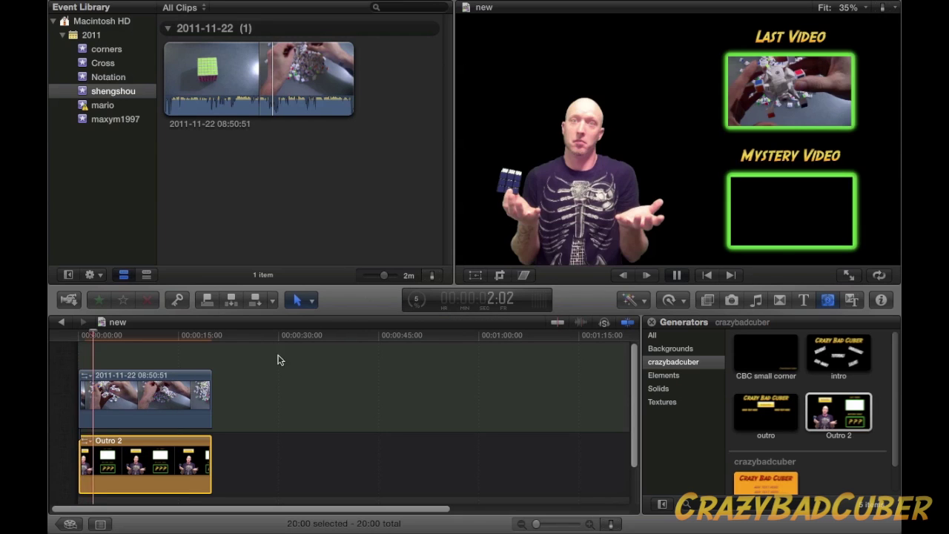
key(space)
- Combine the connected clip and Outro 2 into one compound clip and clear the selection
drag(247, 461, 163, 399)
key(alt+g)
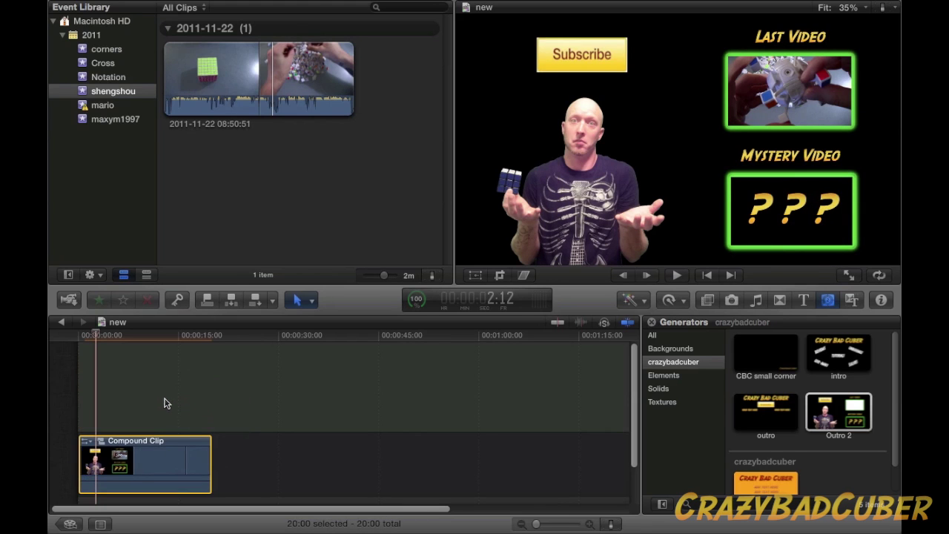
click(258, 479)
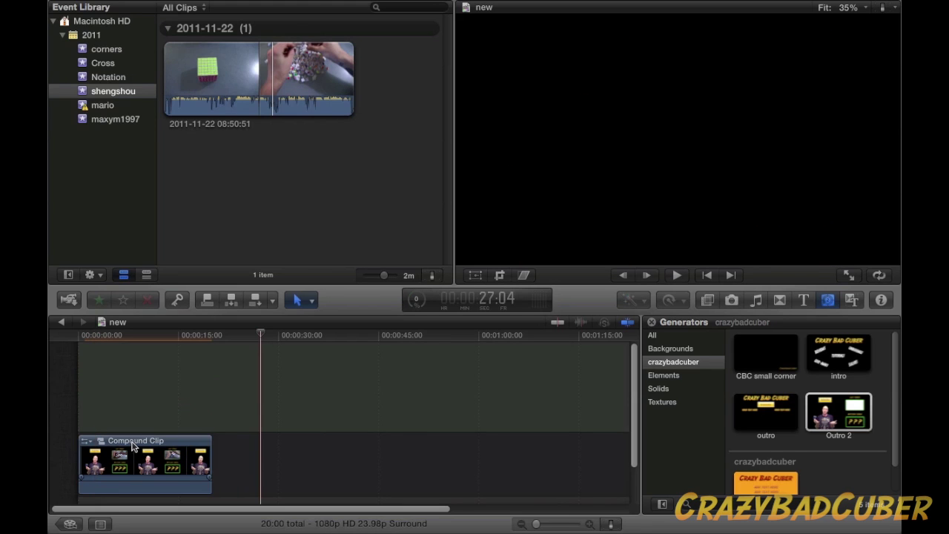